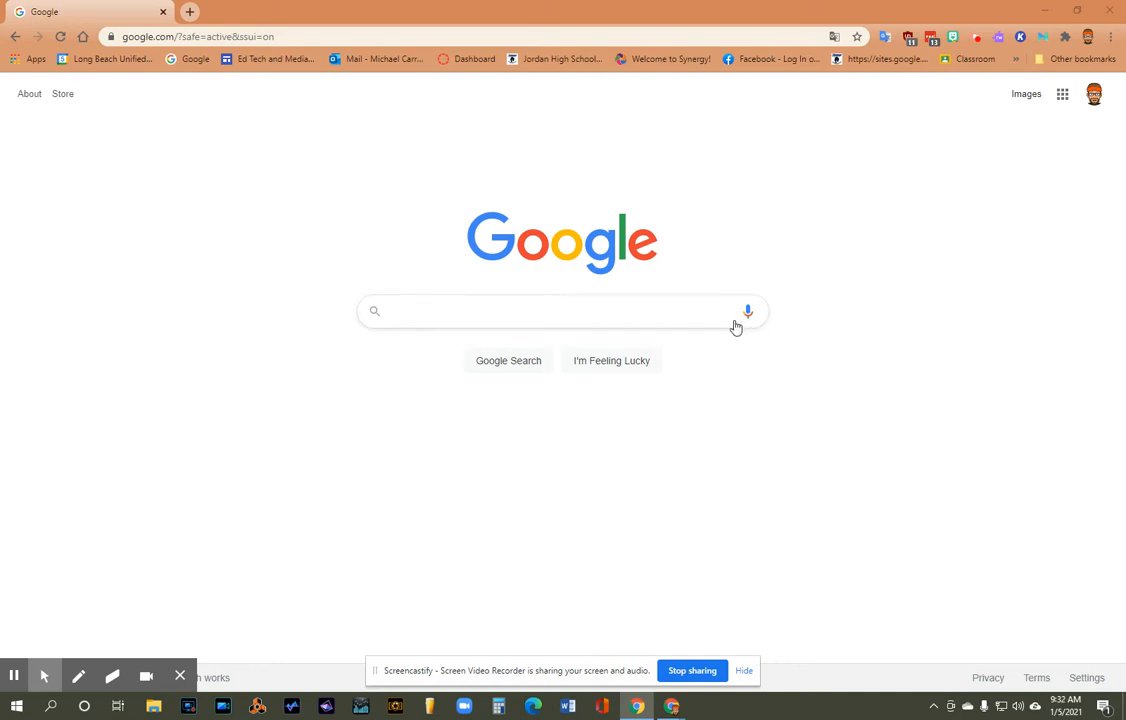
Step: Search Google for "teachermade" and open the TeacherMade home page
click(691, 312)
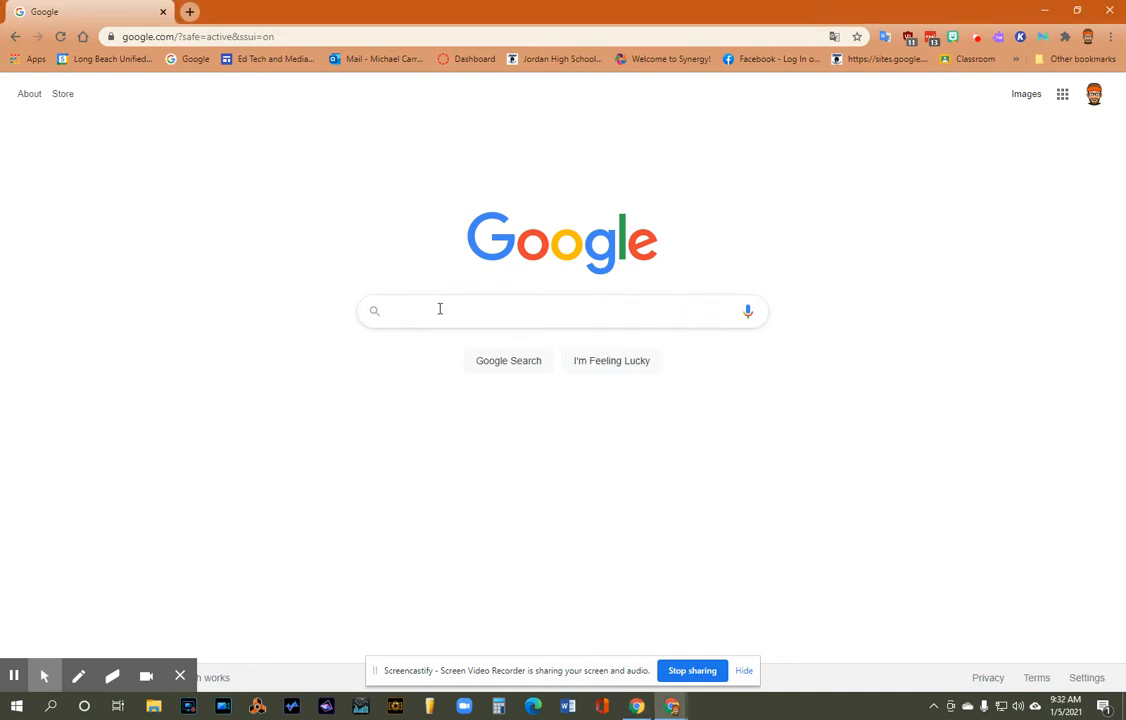
text(te)
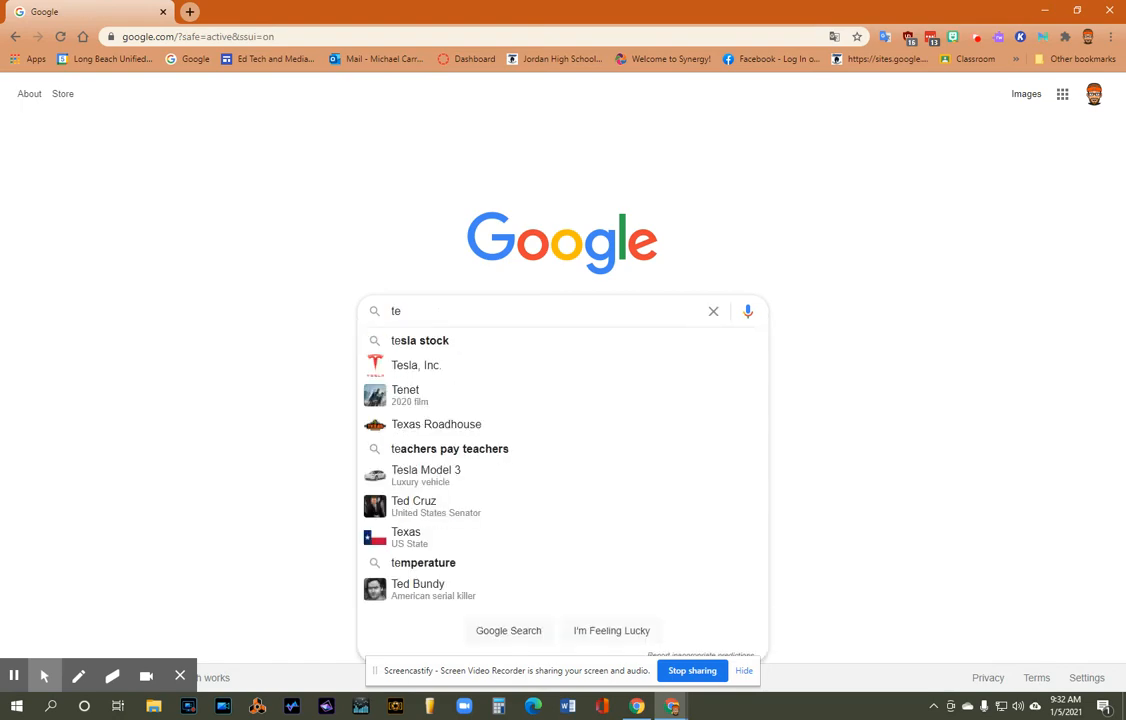
text(achermade)
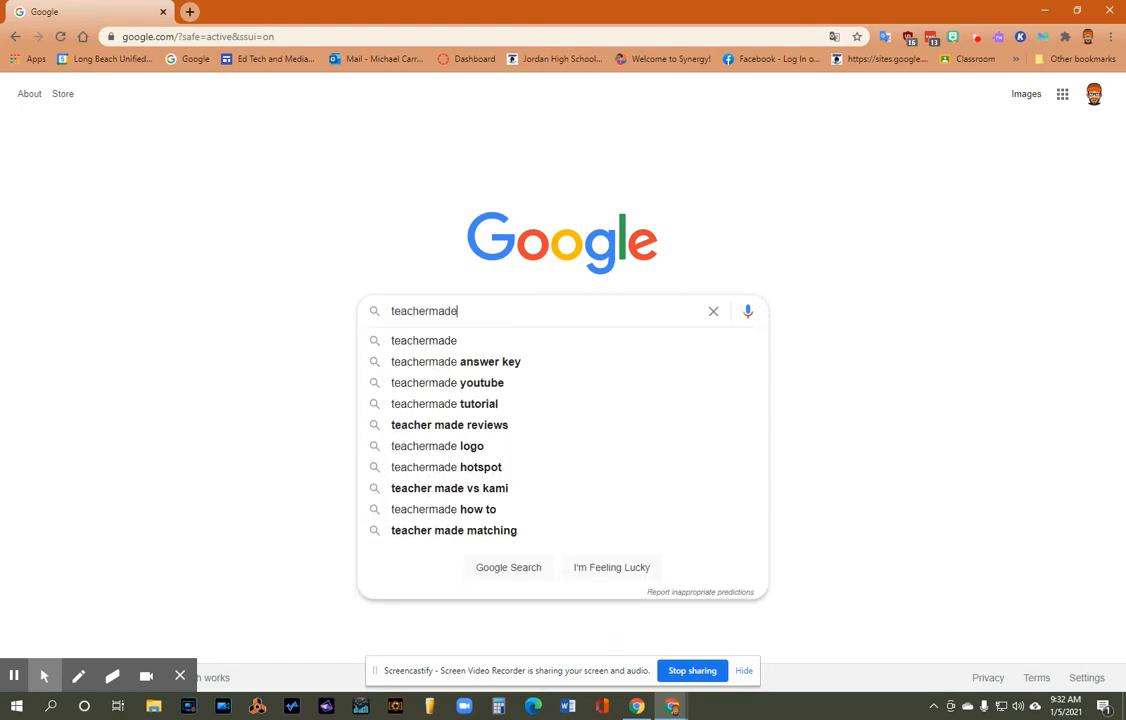
key(Return)
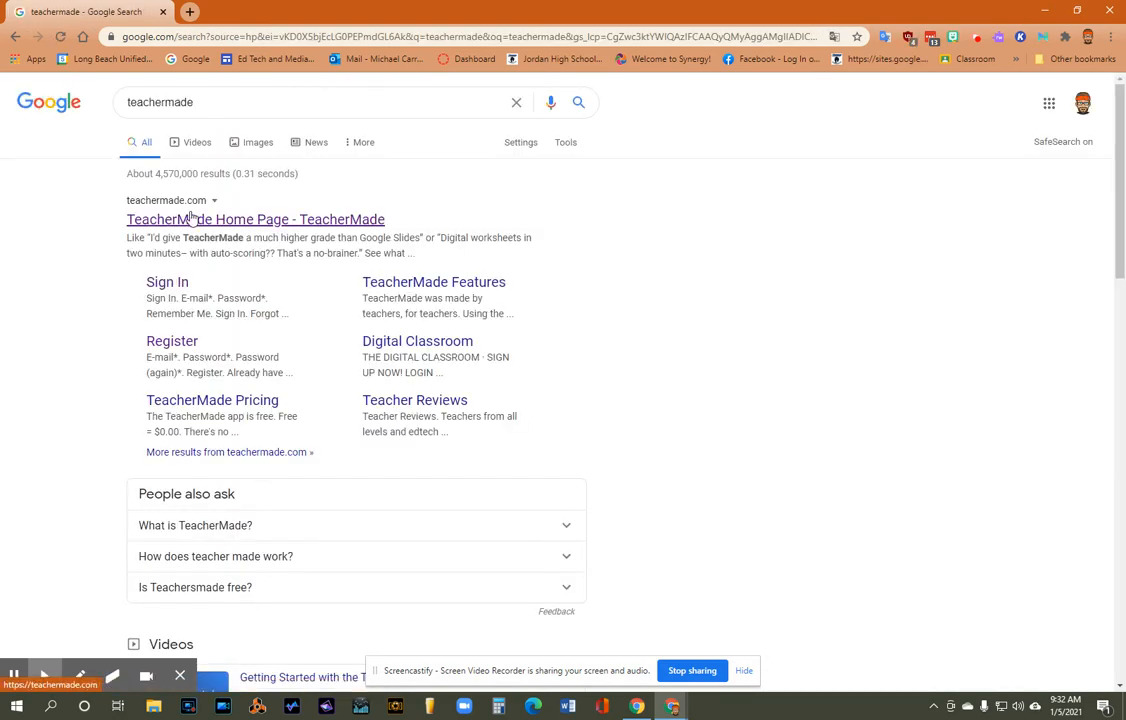
click(176, 219)
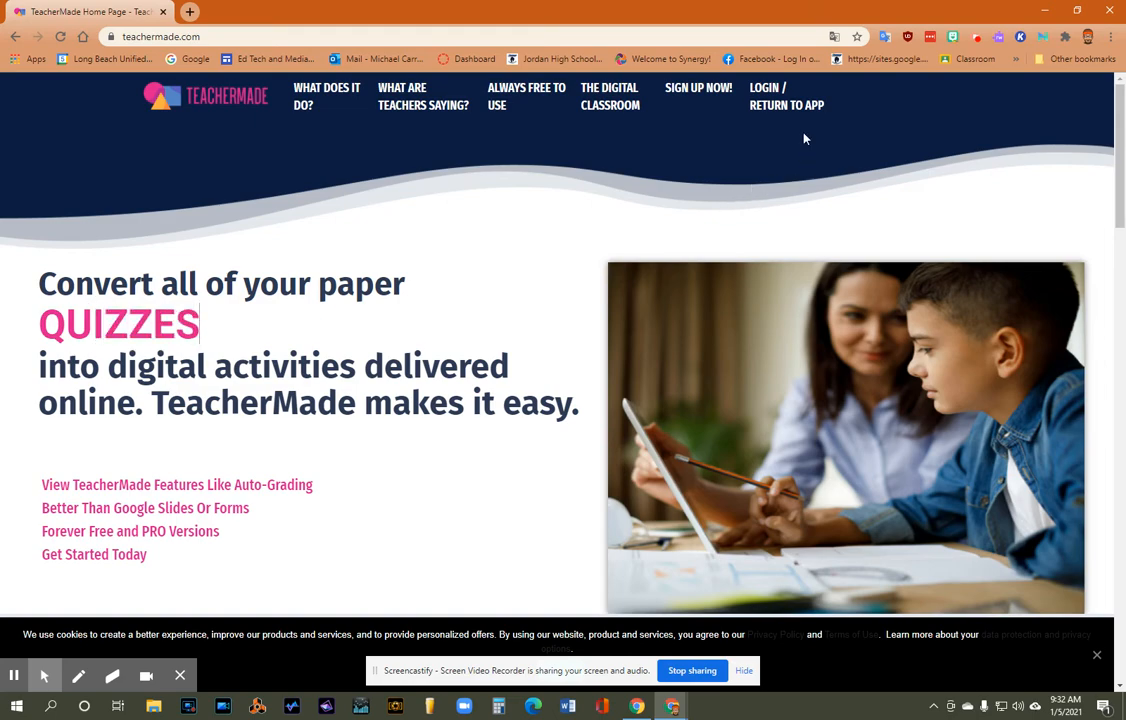
Step: Log in to the TeacherMade app by signing in with the teacher's school Google account
click(769, 91)
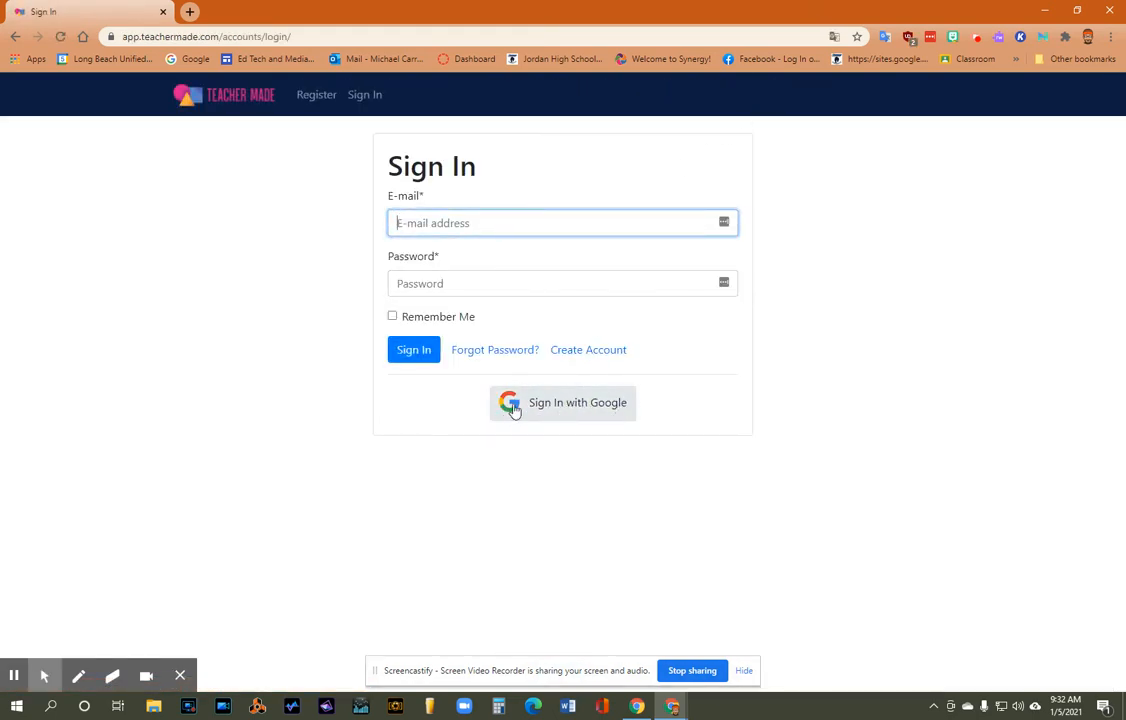
click(581, 412)
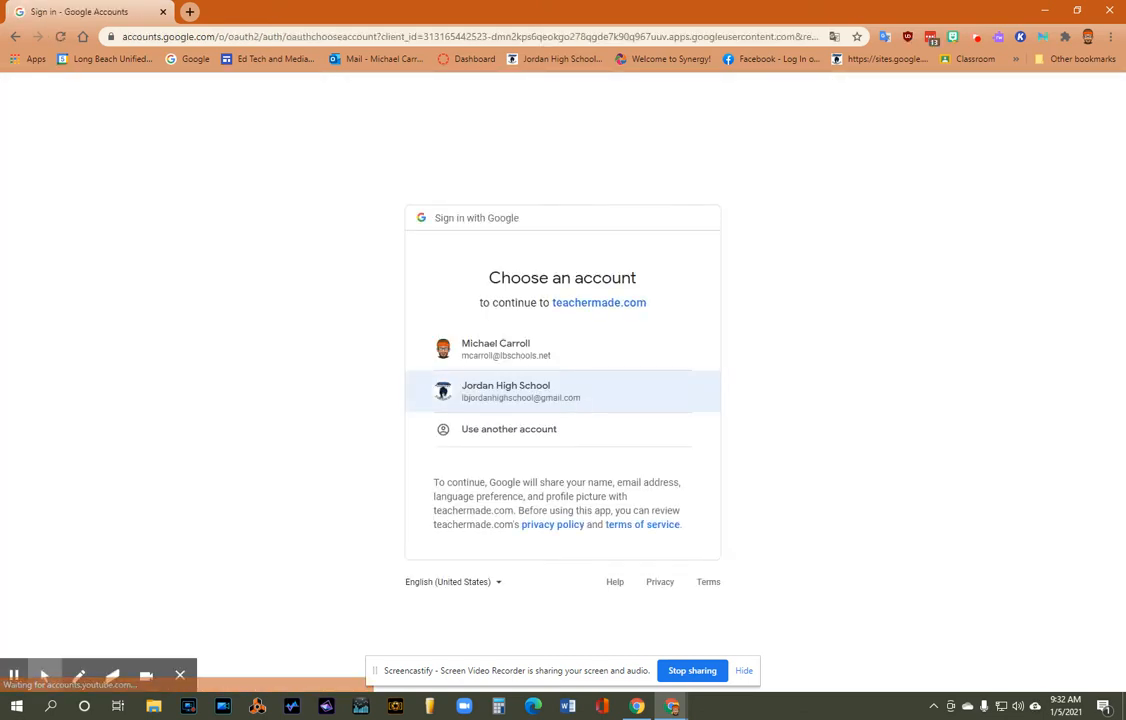
click(521, 365)
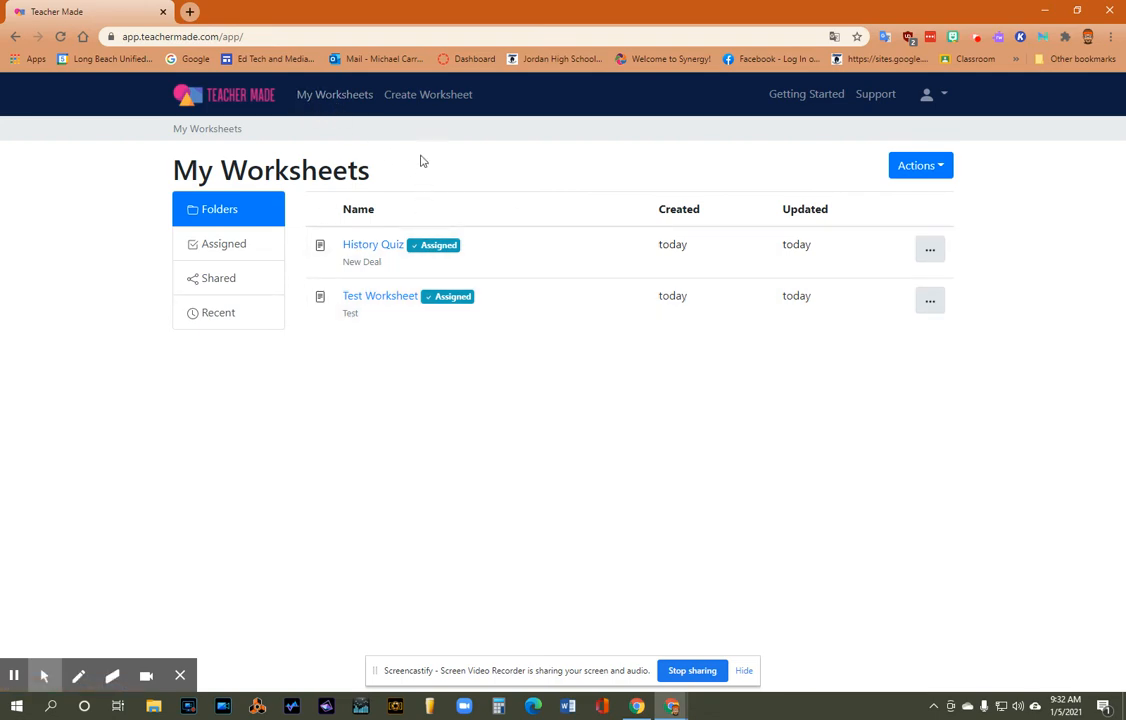
Step: Start a new worksheet titled "History Quiz" with the description "New Deal"
click(446, 98)
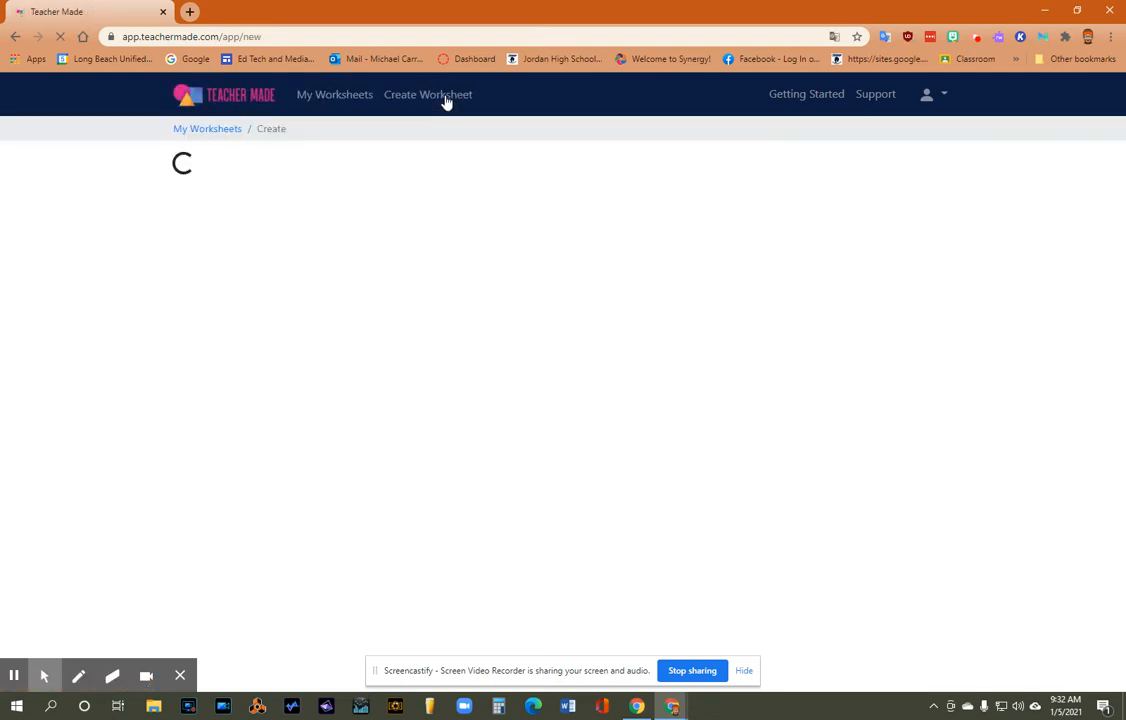
click(365, 228)
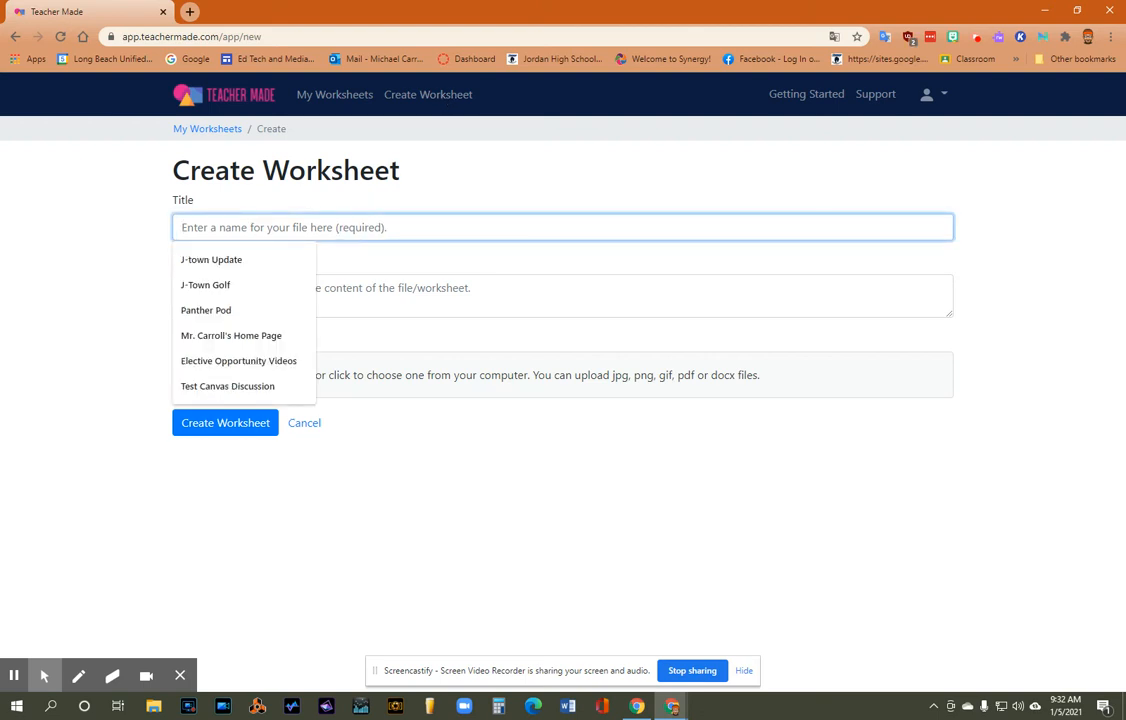
text(History)
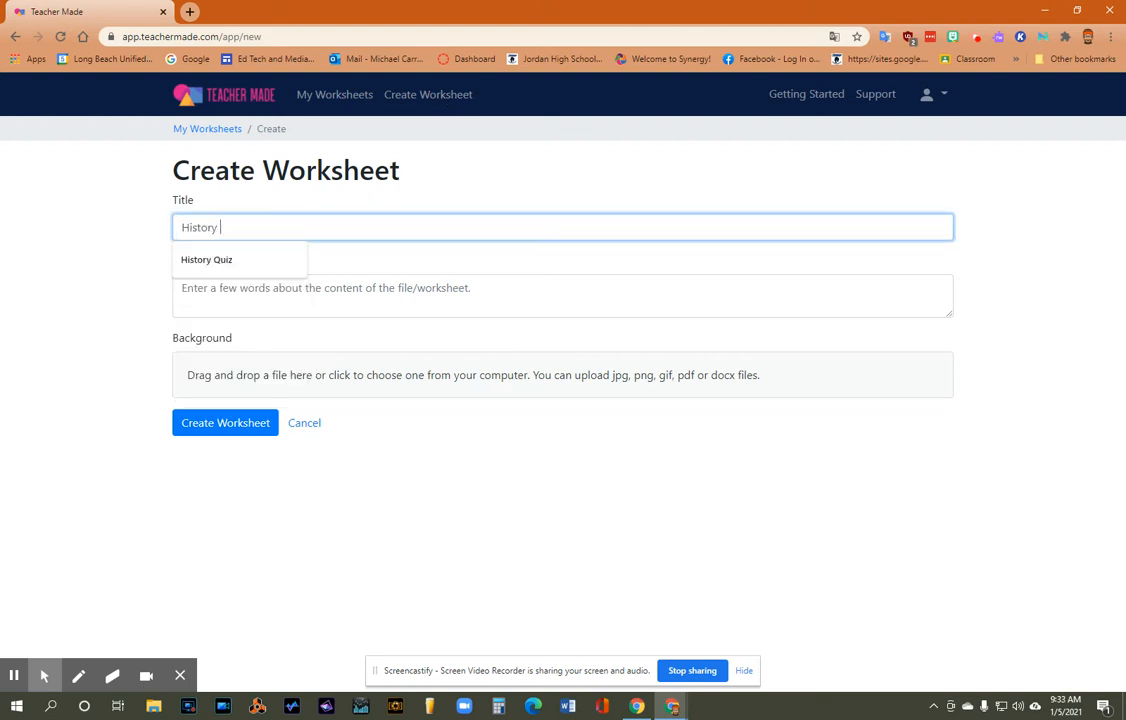
text( Quiz)
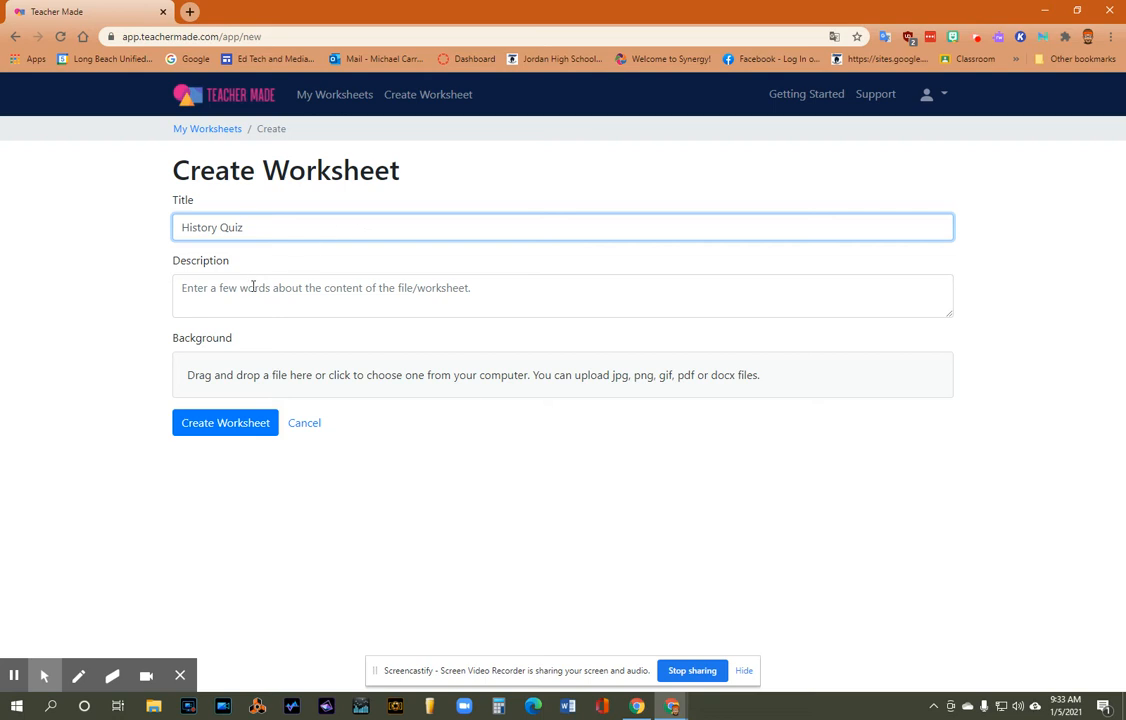
click(253, 287)
text(New Deal)
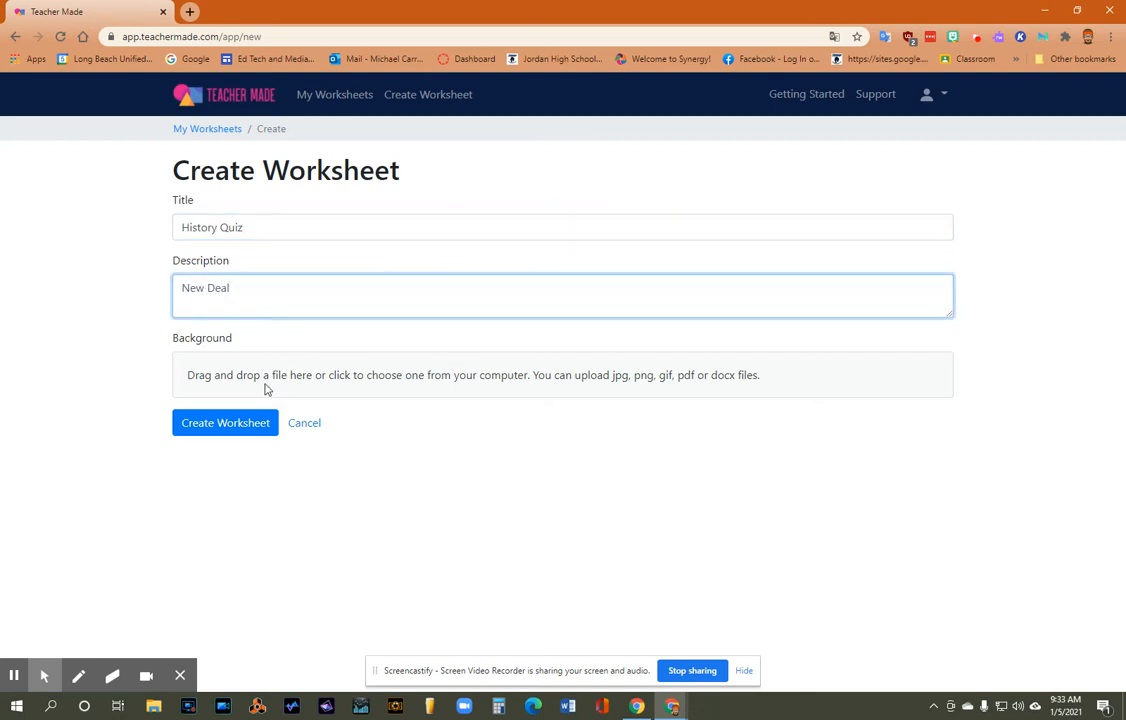
Step: Upload the New Deal PDF from the Desktop as the background and create the worksheet
click(572, 378)
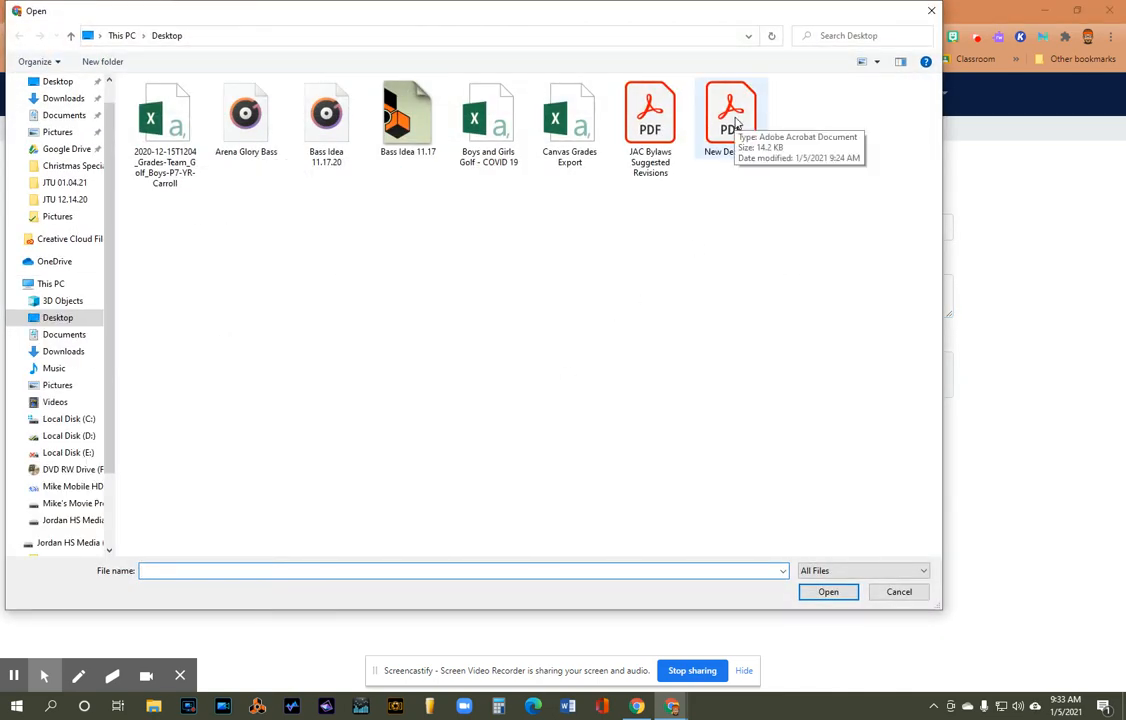
double_click(731, 115)
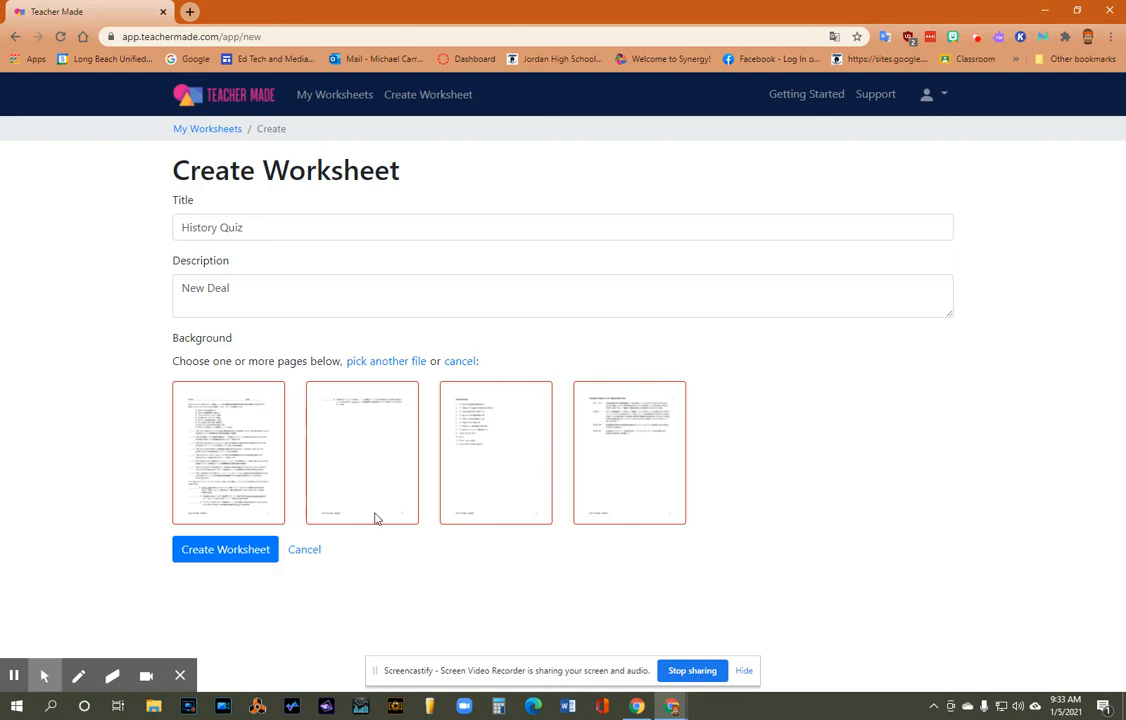
click(236, 556)
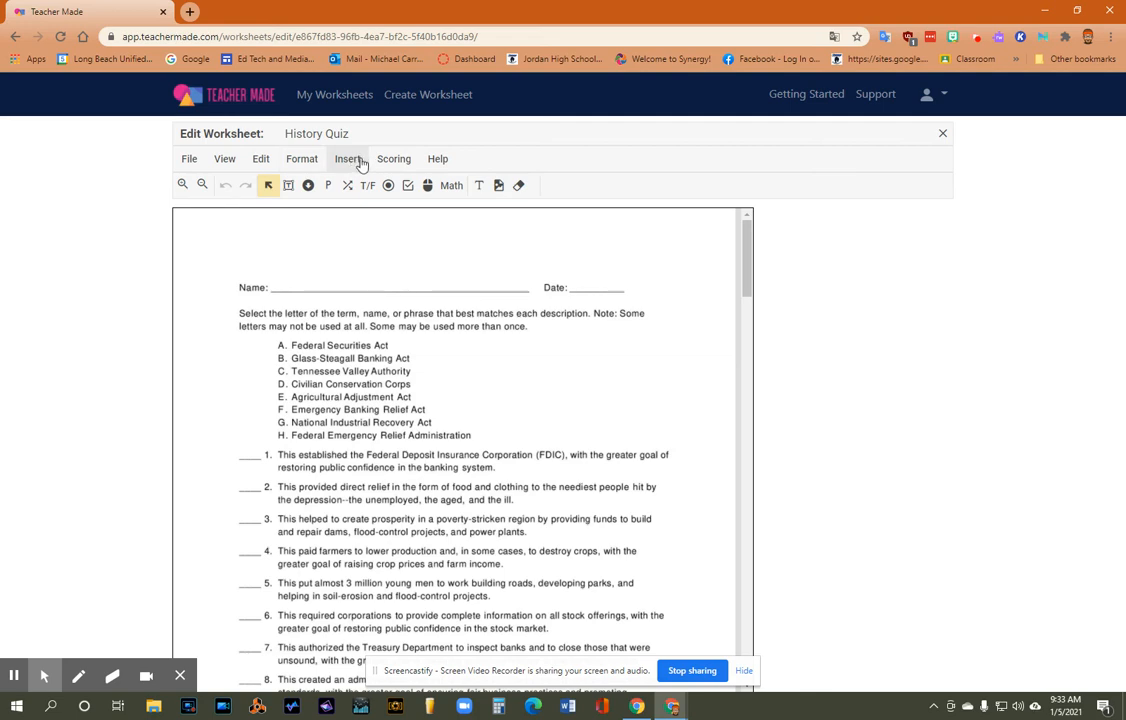
Step: Insert a text box above the Name line on the first page reading "Complete the quiz below"
click(360, 162)
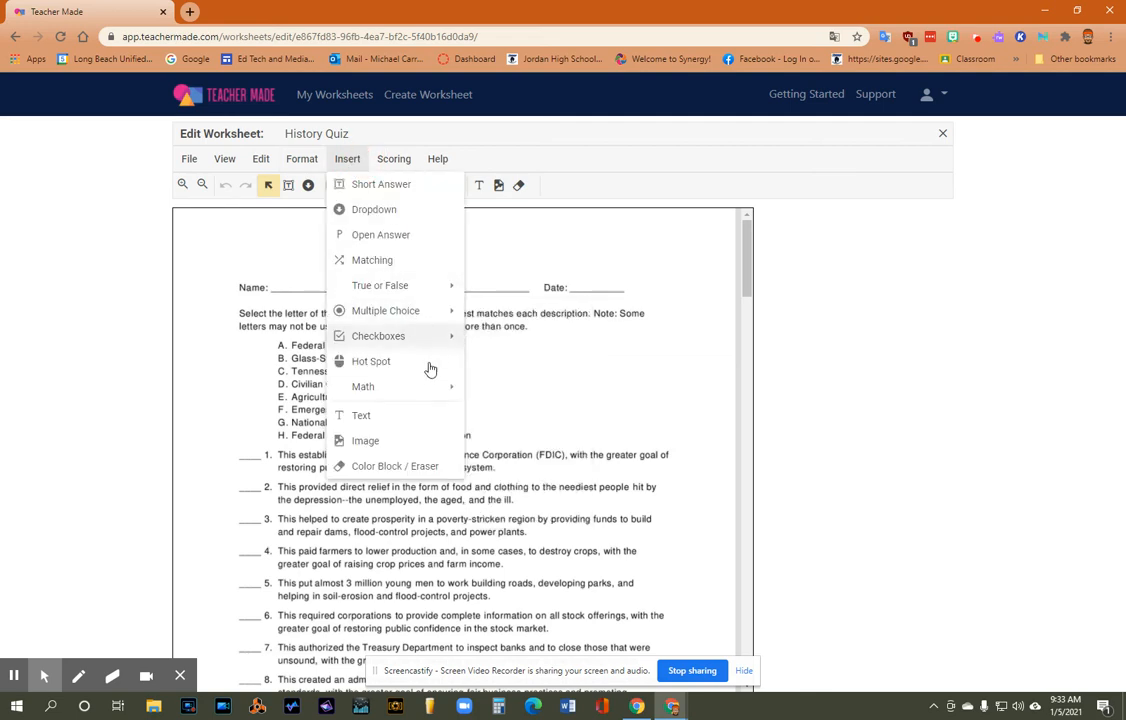
click(435, 415)
drag(240, 222, 540, 258)
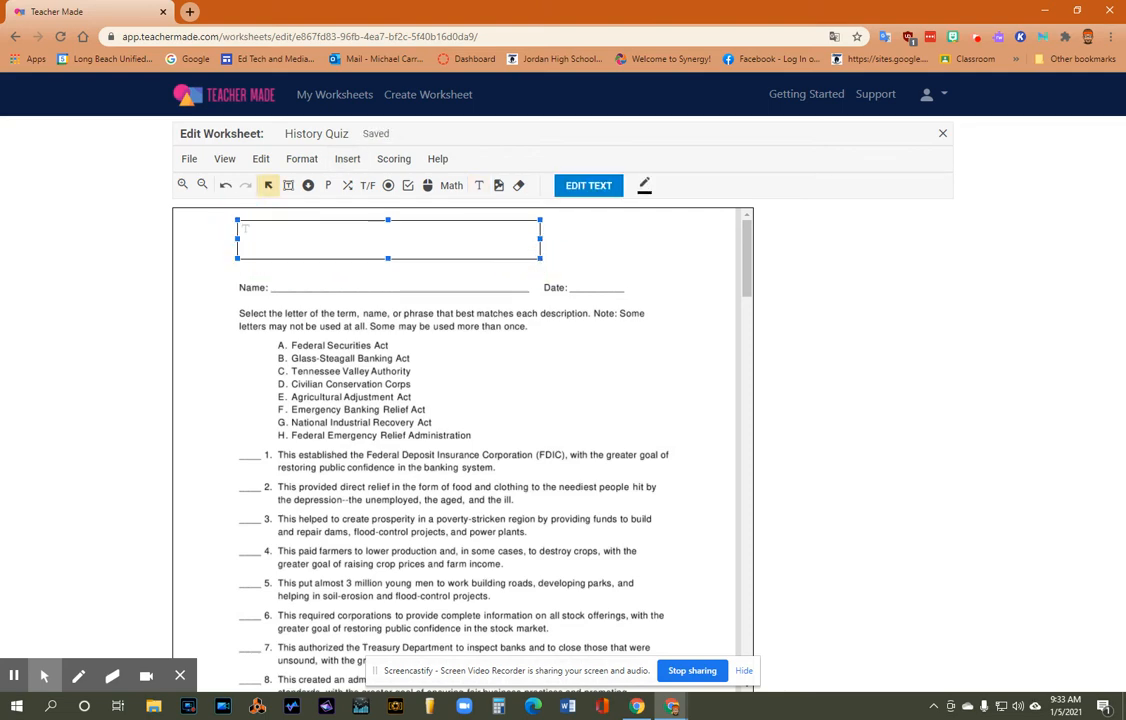
double_click(322, 231)
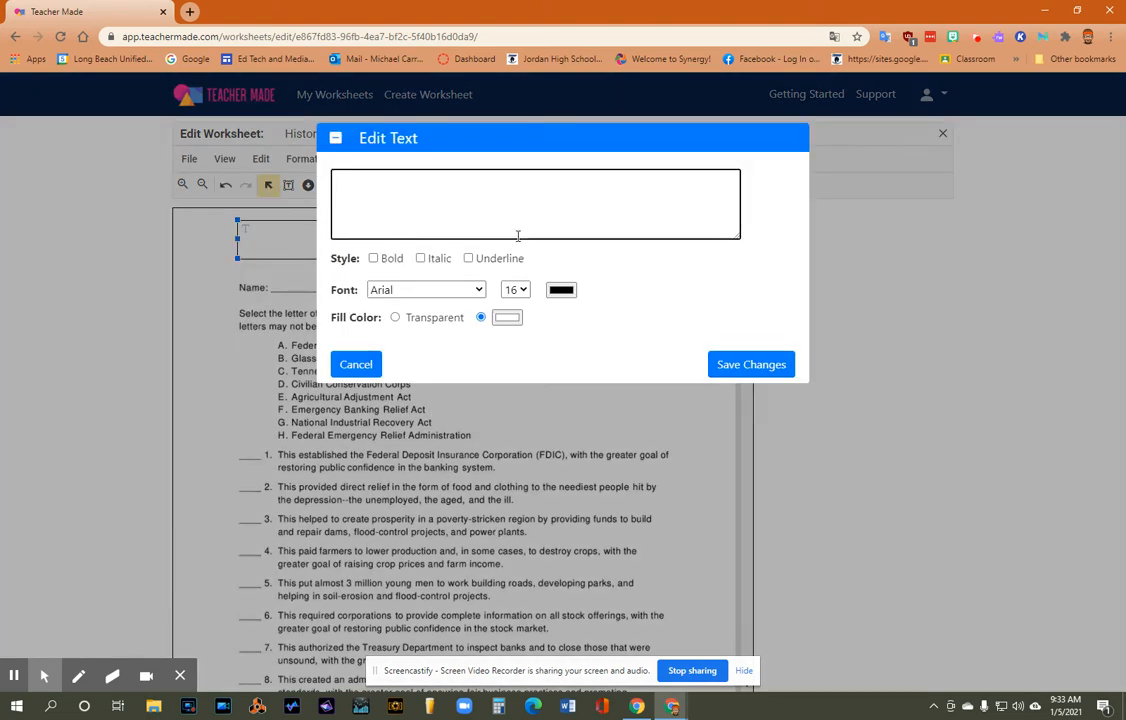
text(Complete the Quiz below)
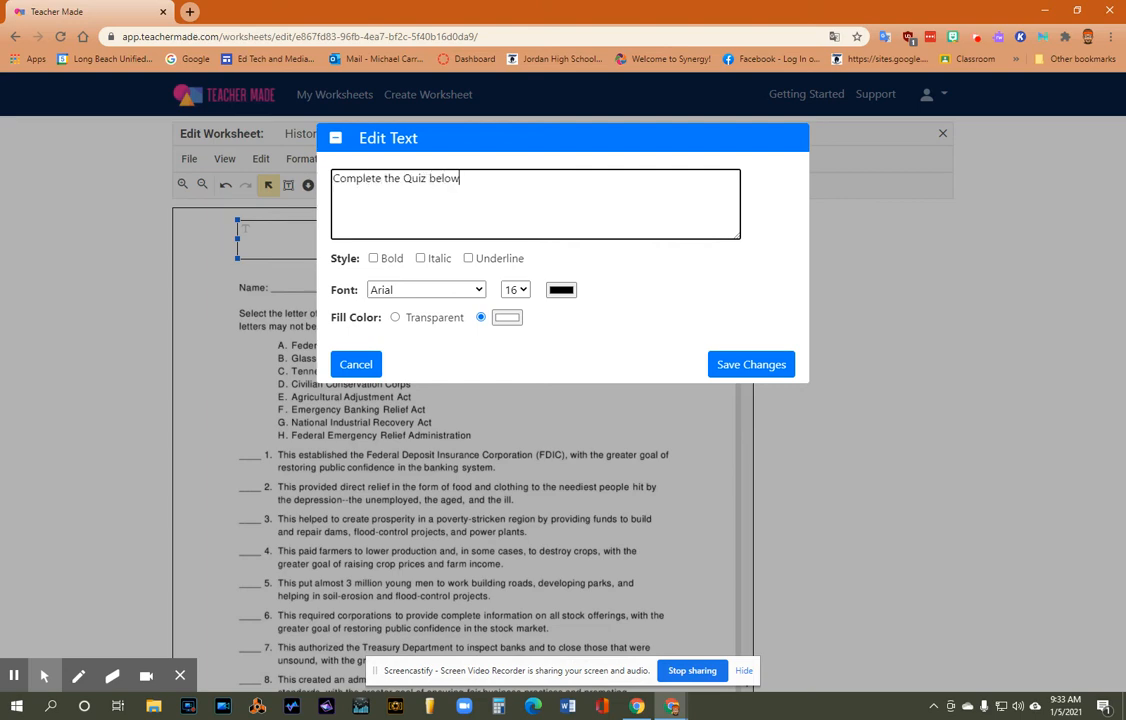
click(409, 177)
key(BackSpace)
text(q)
click(782, 362)
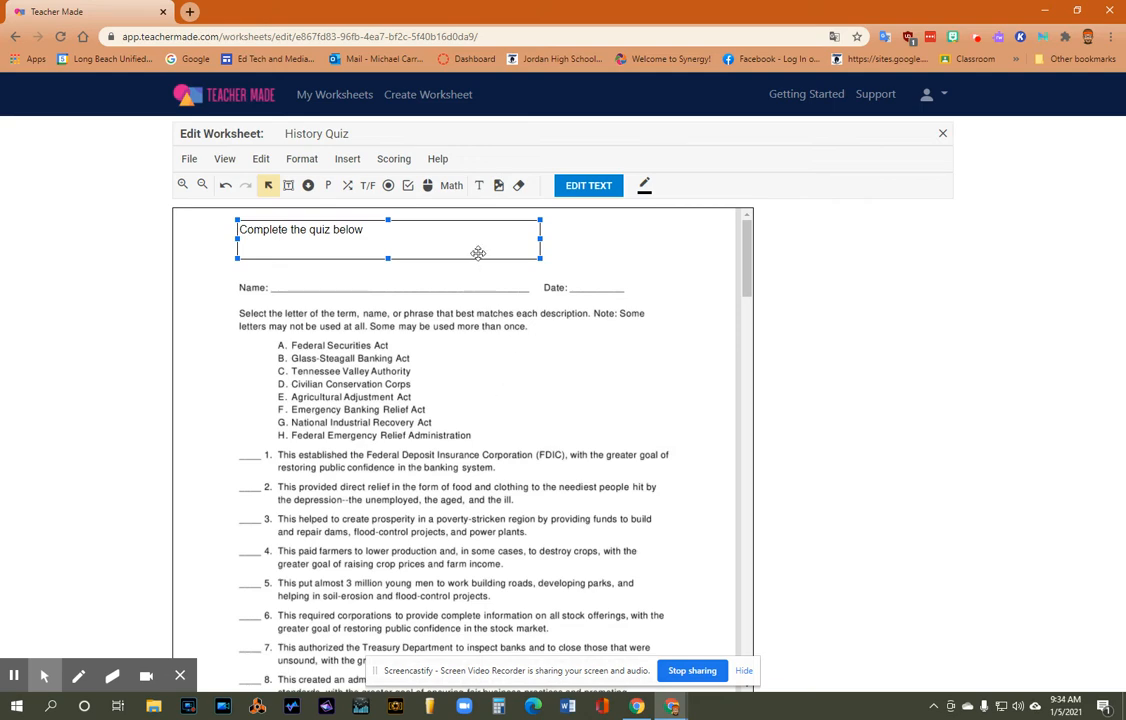
click(453, 187)
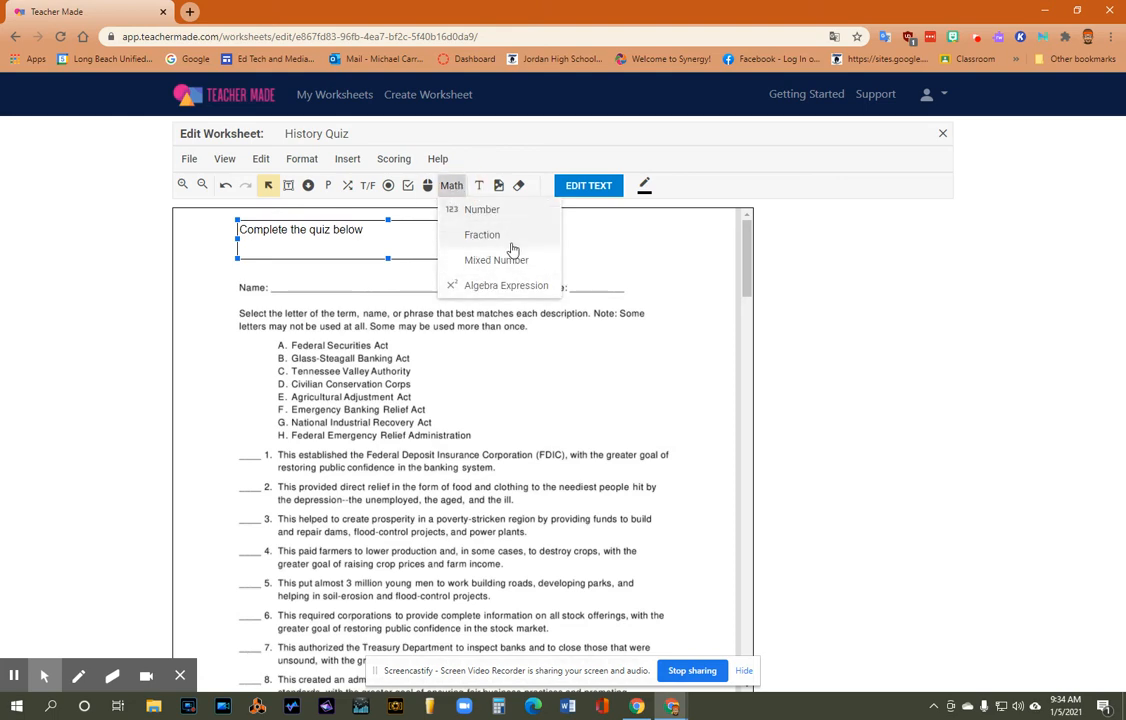
click(620, 236)
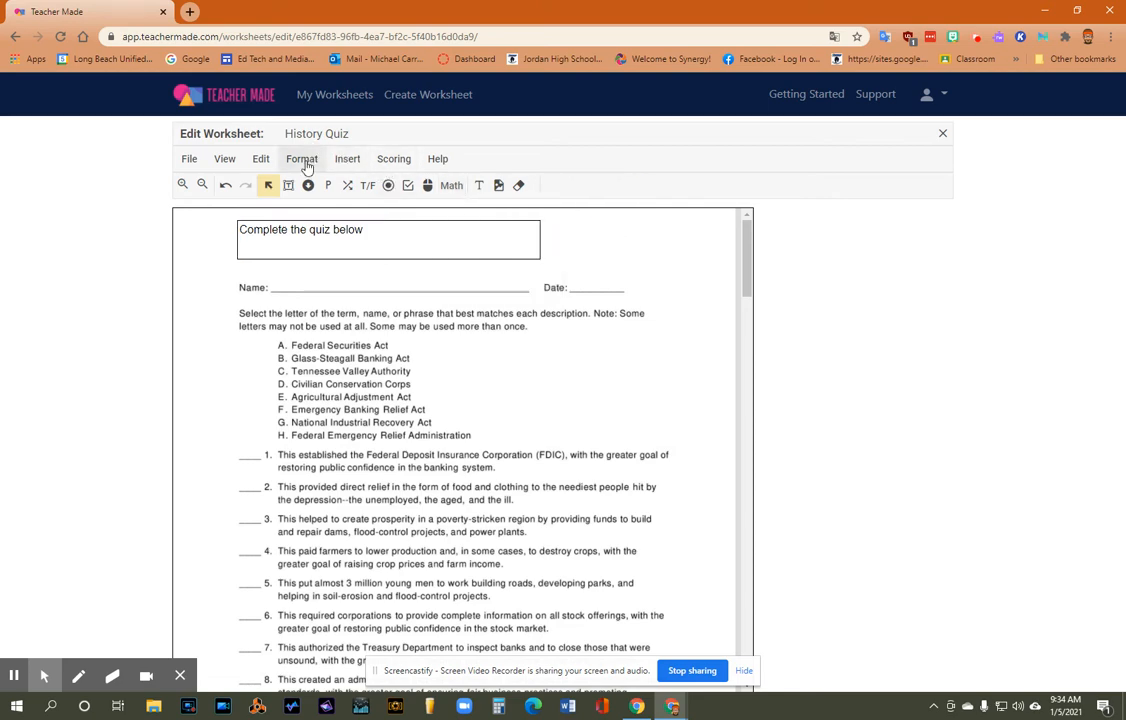
Step: Insert a True / False answer object below question 12 and view its point settings without changing them
click(347, 164)
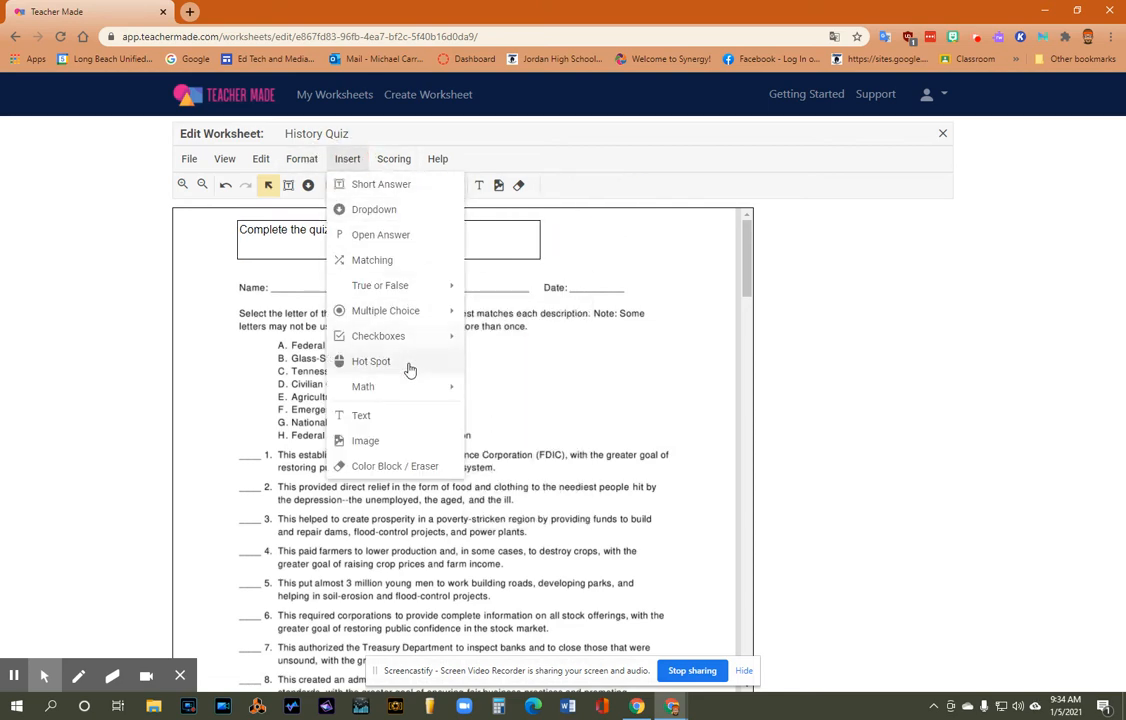
mouse_move(428, 291)
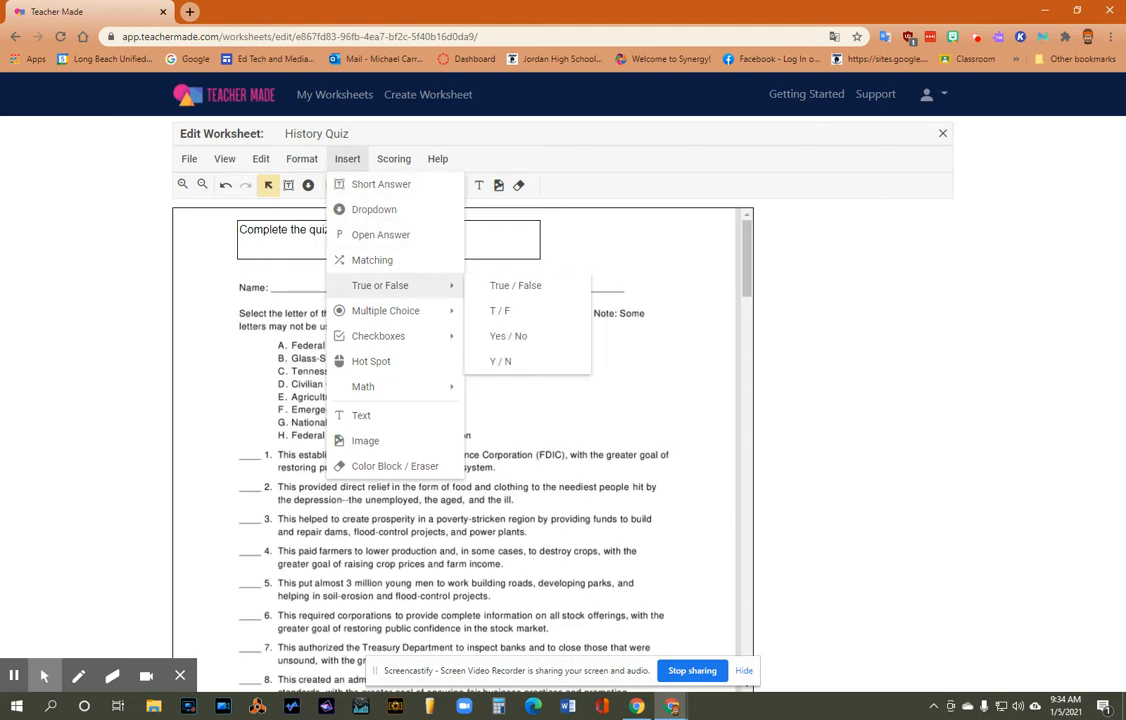
click(510, 286)
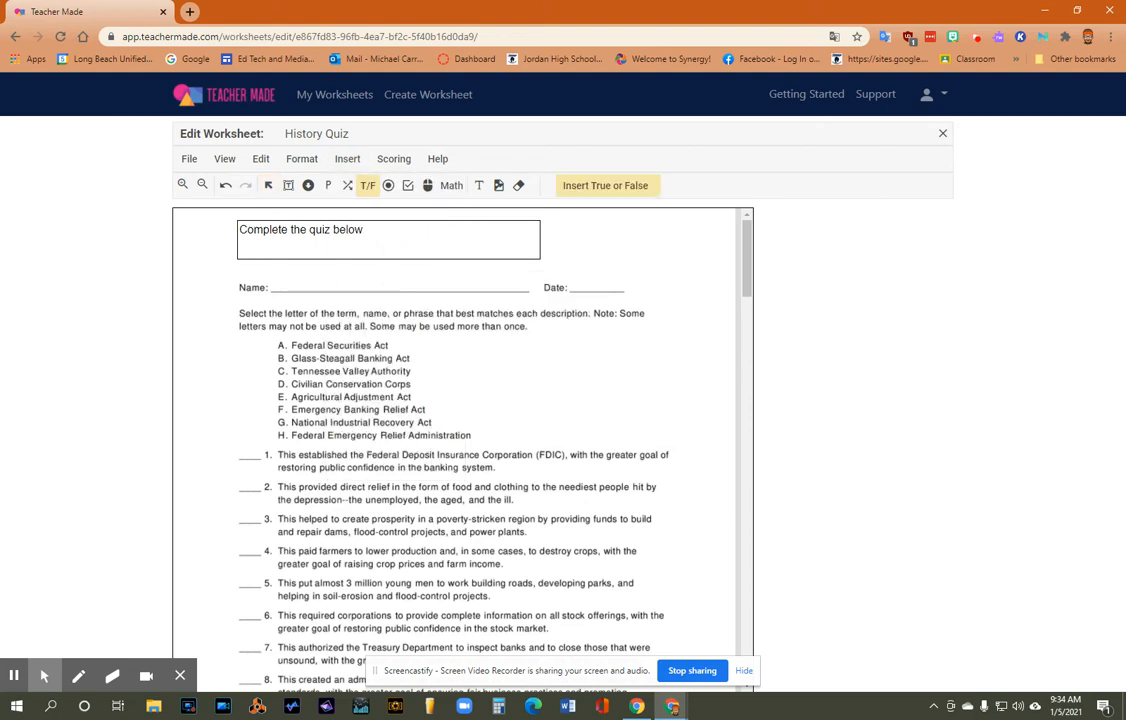
scroll(463, 450, down, 3)
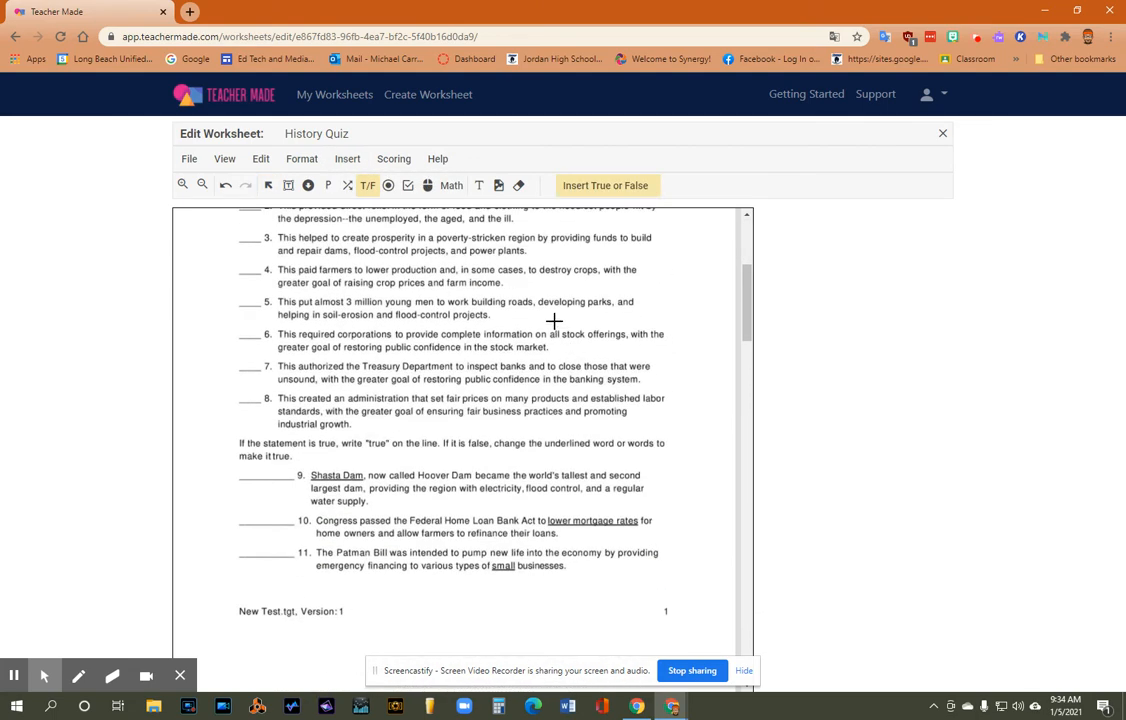
scroll(554, 321, down, 4)
drag(229, 510, 520, 498)
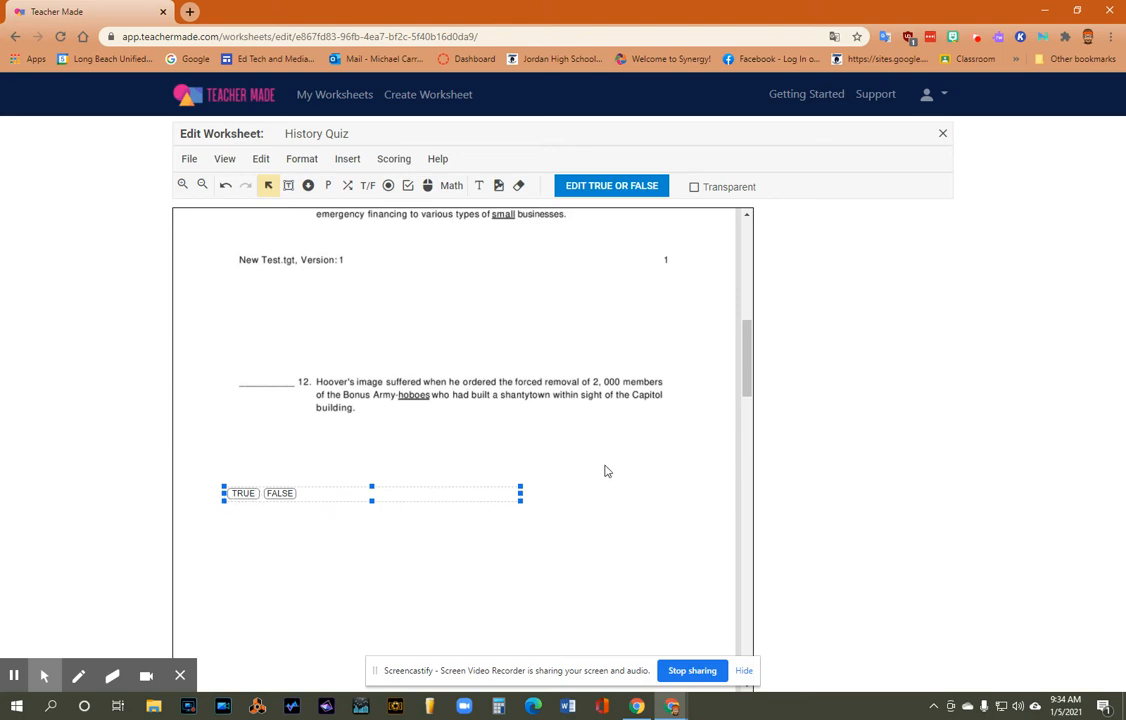
click(611, 186)
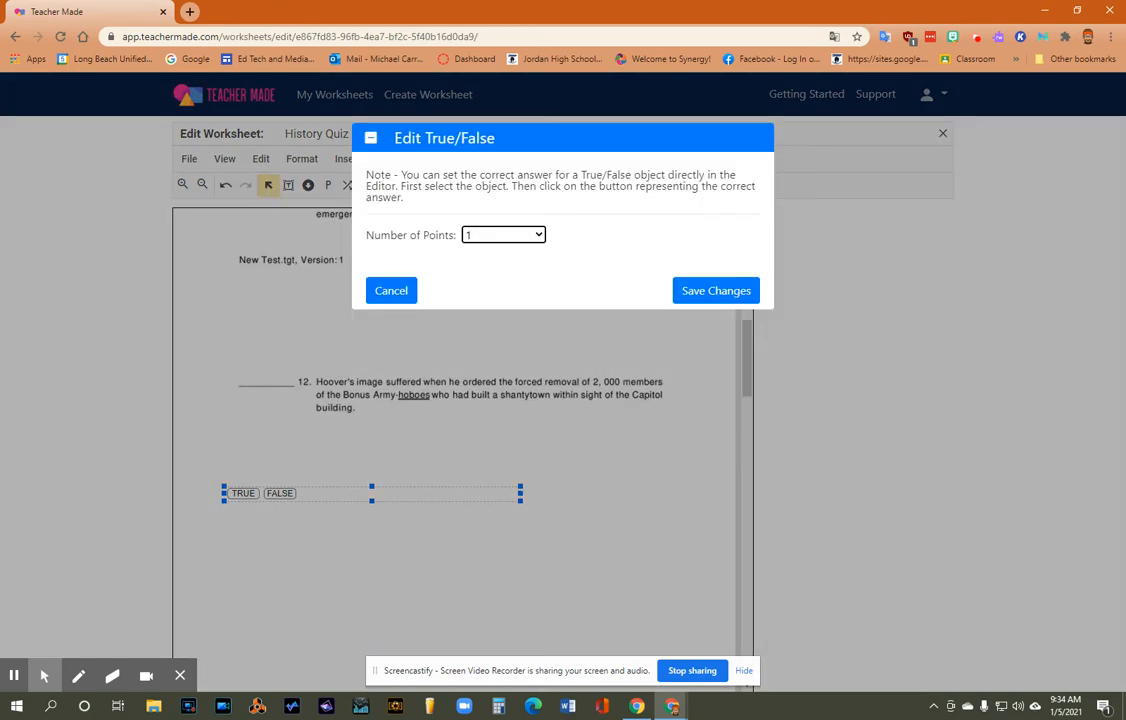
click(390, 290)
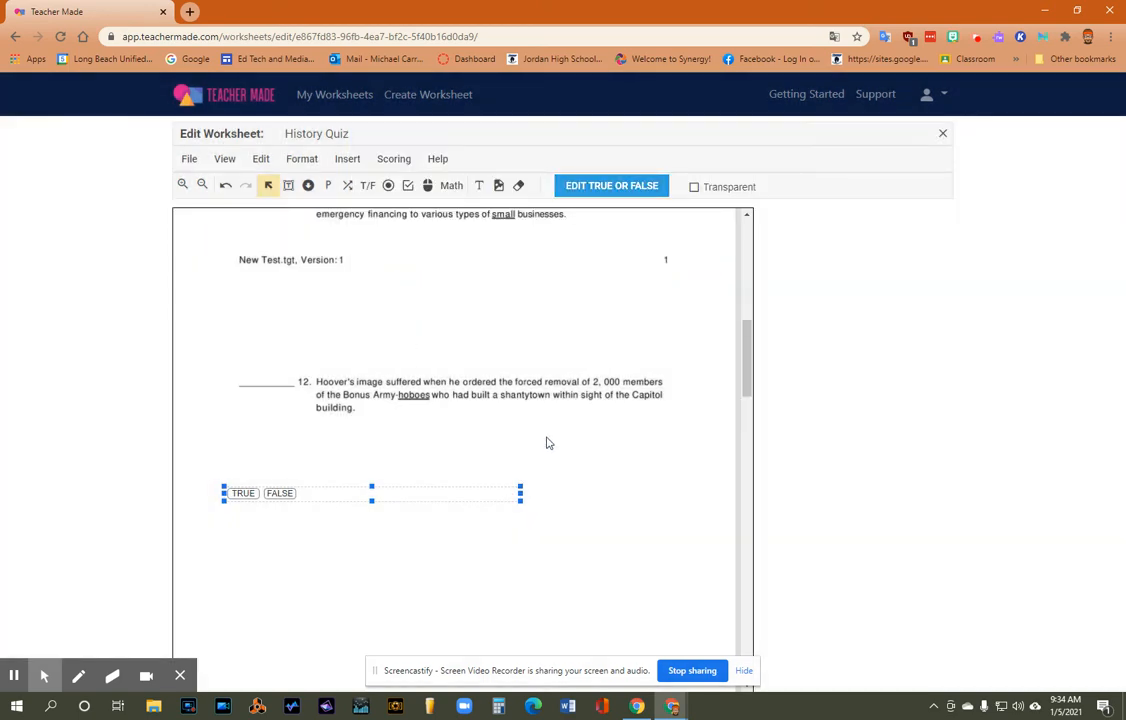
scroll(550, 444, up, 10)
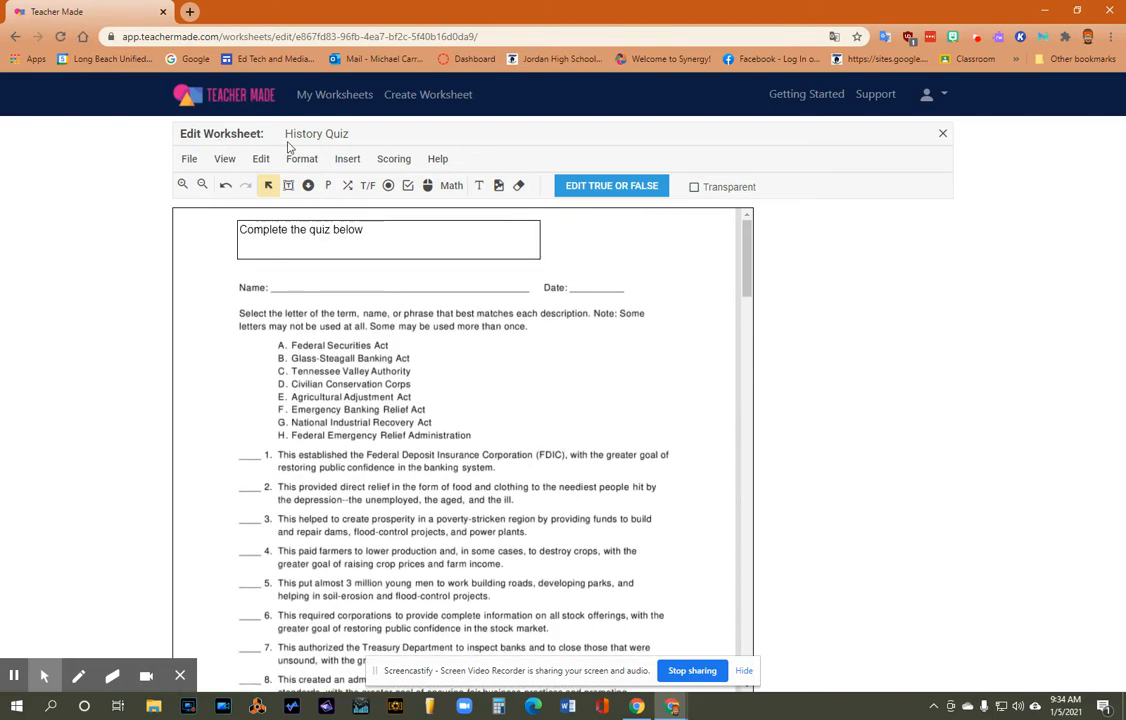
click(347, 160)
mouse_move(377, 396)
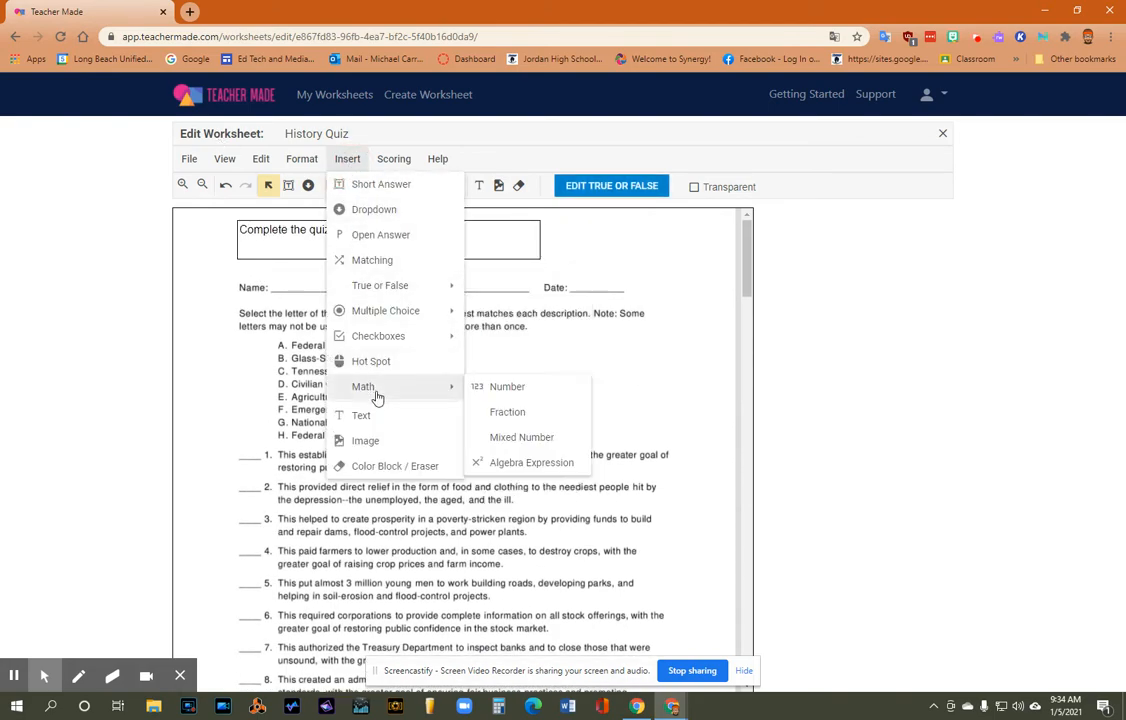
click(669, 417)
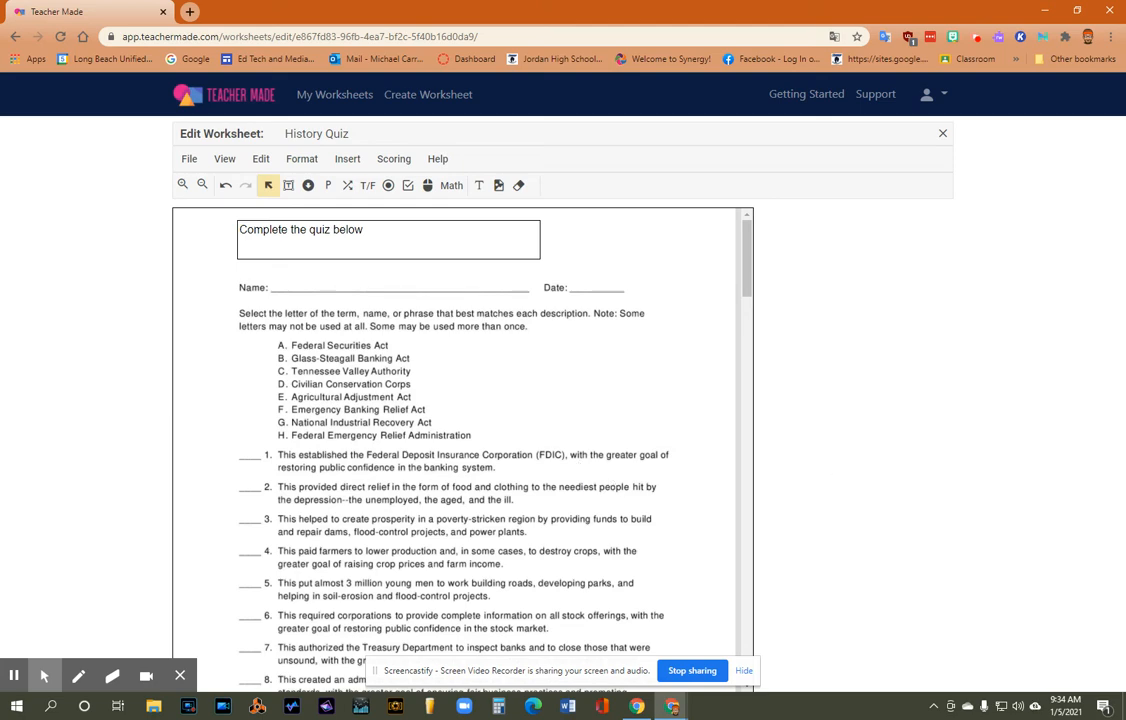
Step: Leave the worksheet editor and set the assignment to Google account sign-in with the score displayed as Score %
click(942, 133)
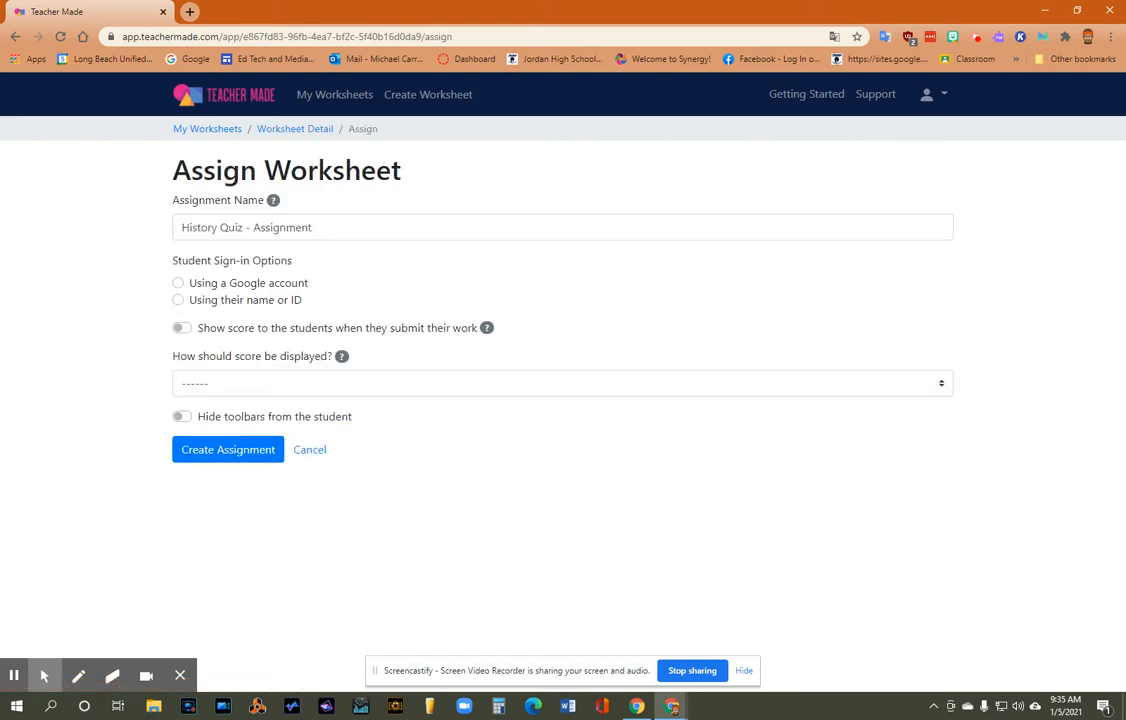
click(178, 284)
click(226, 389)
click(231, 468)
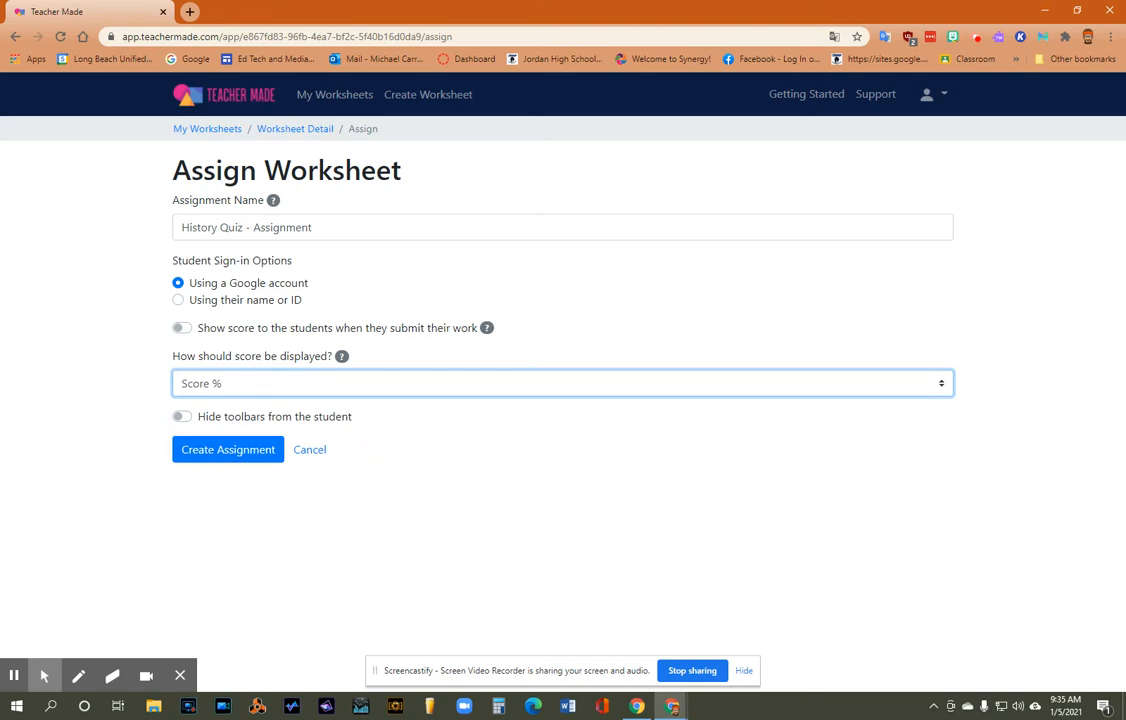
Step: Create the History Quiz assignment with Google account sign-in and the Score % display
click(231, 377)
click(133, 450)
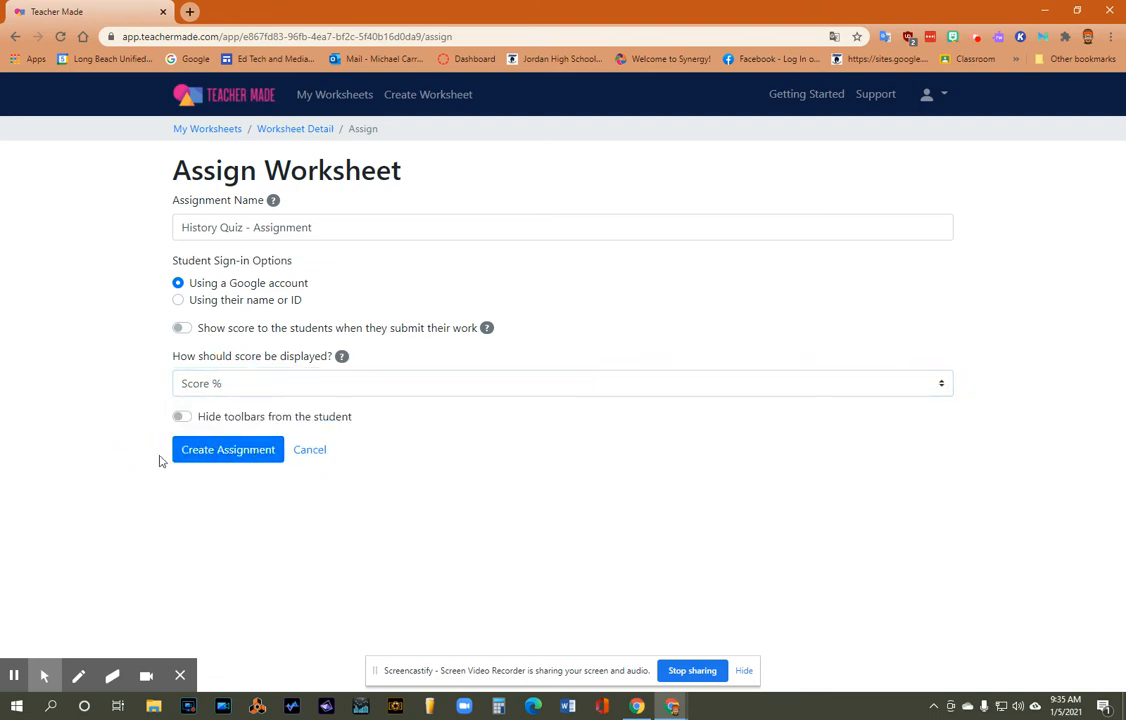
click(238, 455)
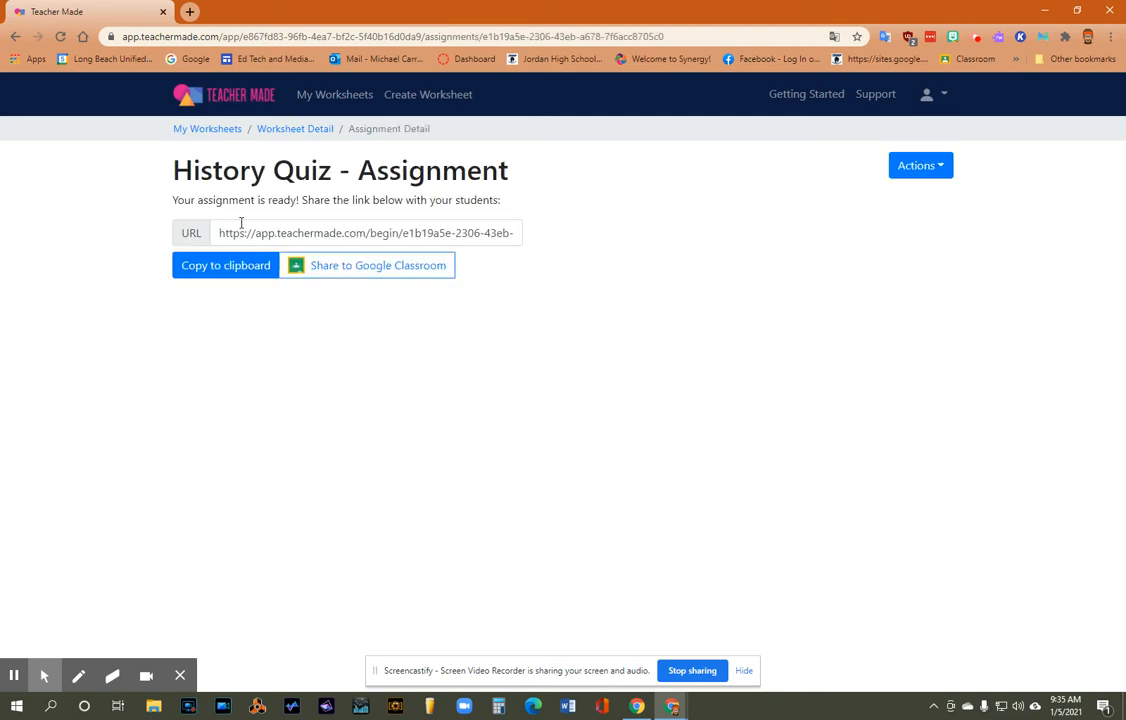
Step: Copy the new assignment's student URL to the clipboard
drag(214, 232, 583, 249)
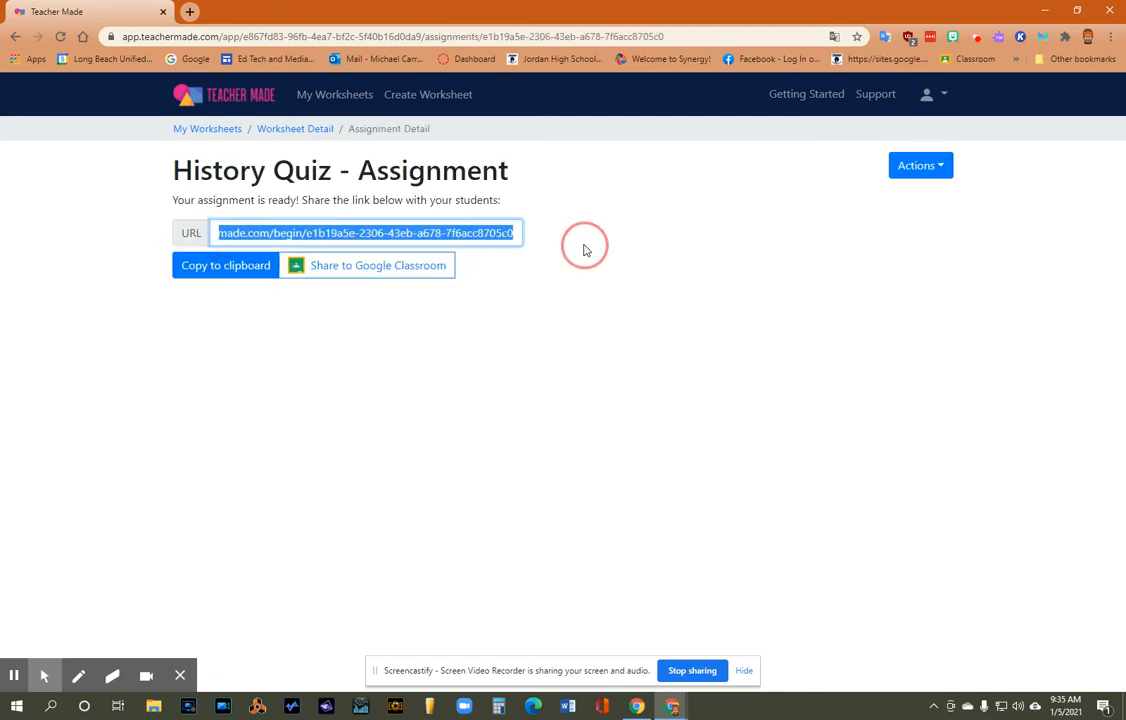
click(506, 344)
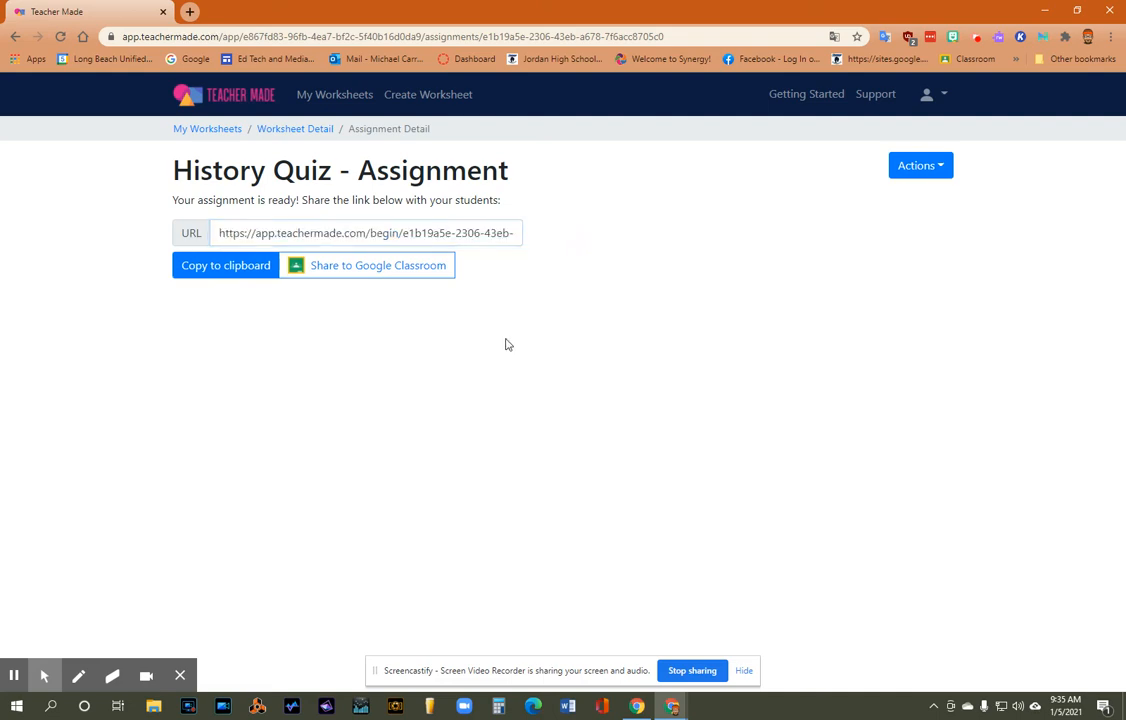
click(226, 265)
drag(362, 232, 643, 231)
click(561, 336)
Step: Return to My Worksheets and open a preview of the first History Quiz worksheet in the list
click(338, 97)
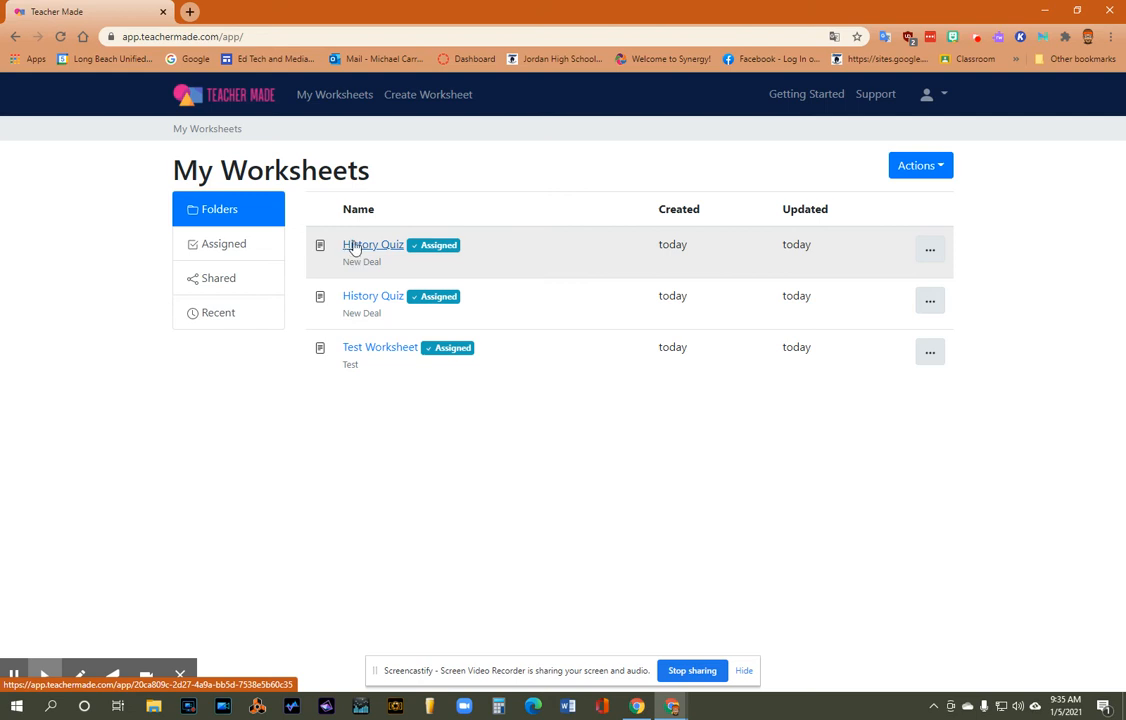
click(930, 252)
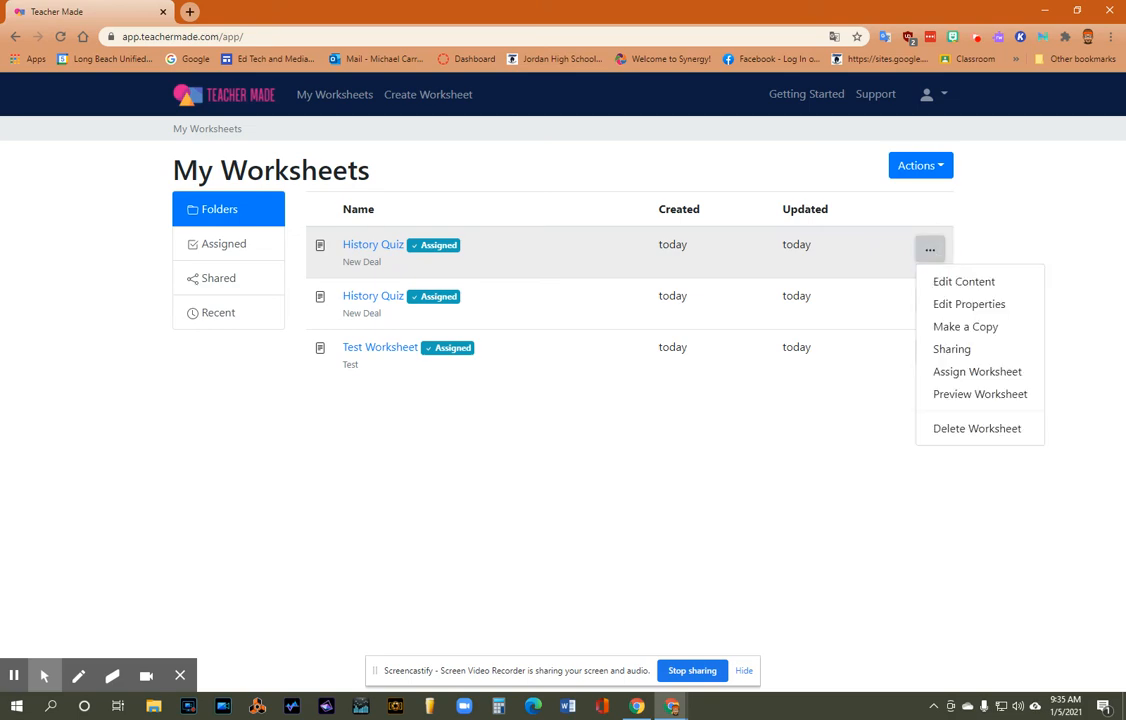
click(955, 400)
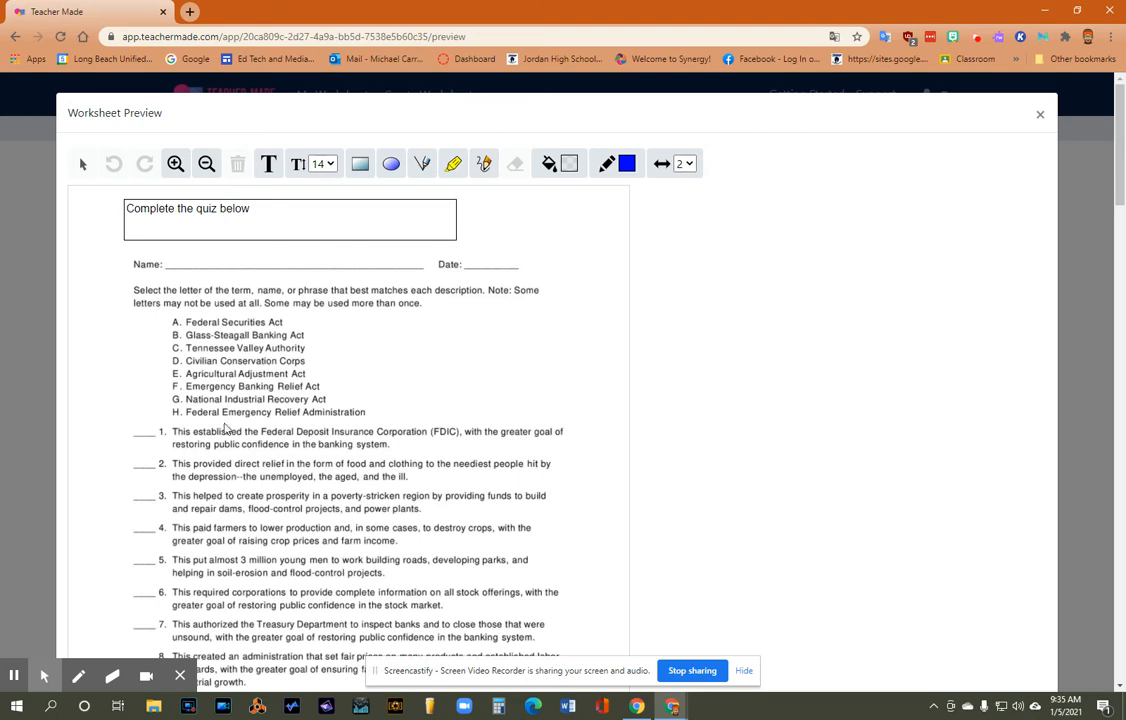
Step: Place a text box at question 1's answer blank in the preview and shrink it to fit beside the question number
click(131, 422)
click(268, 165)
click(142, 422)
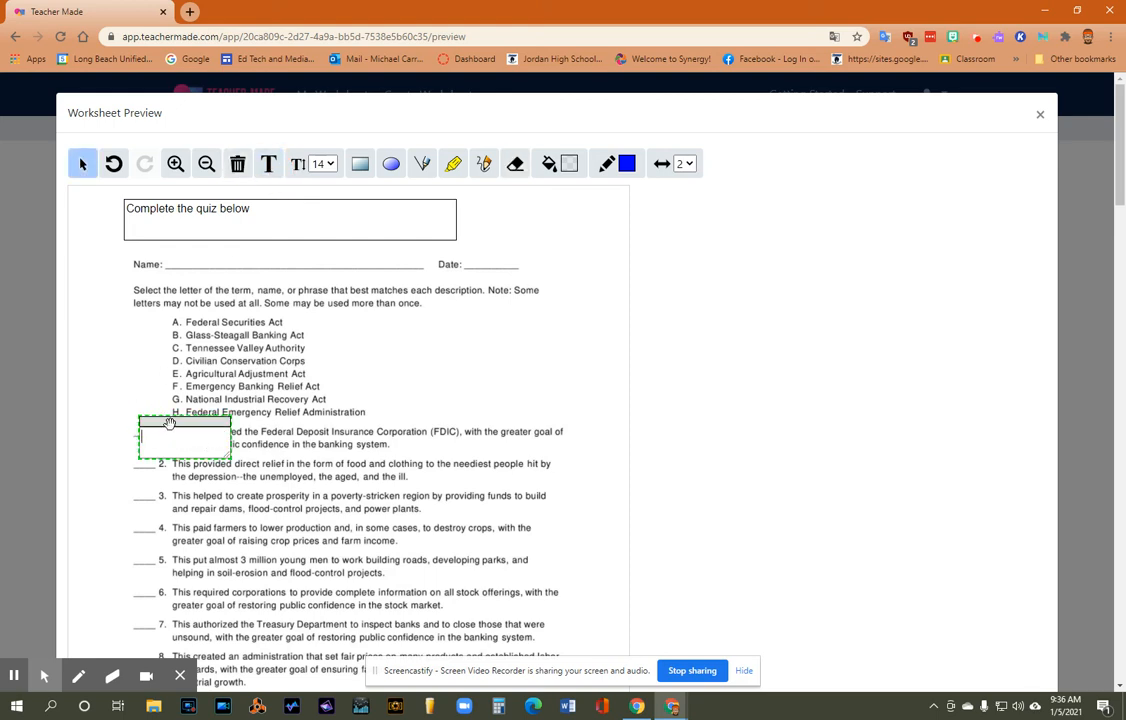
drag(169, 422, 156, 409)
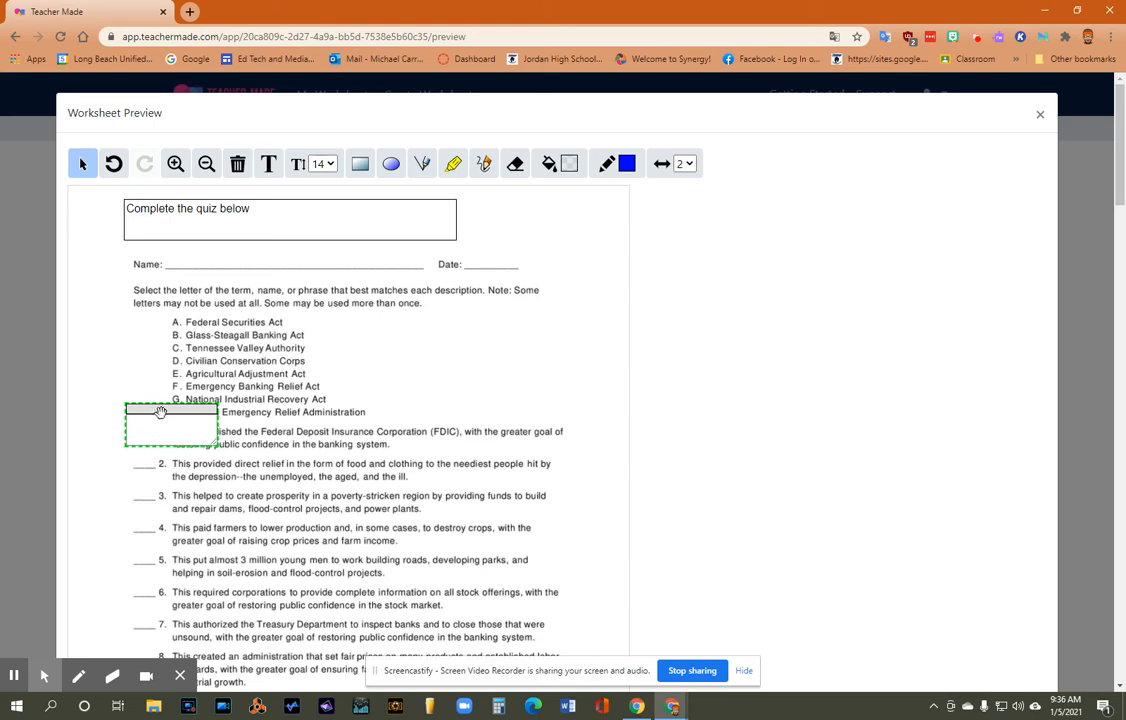
drag(219, 446, 152, 433)
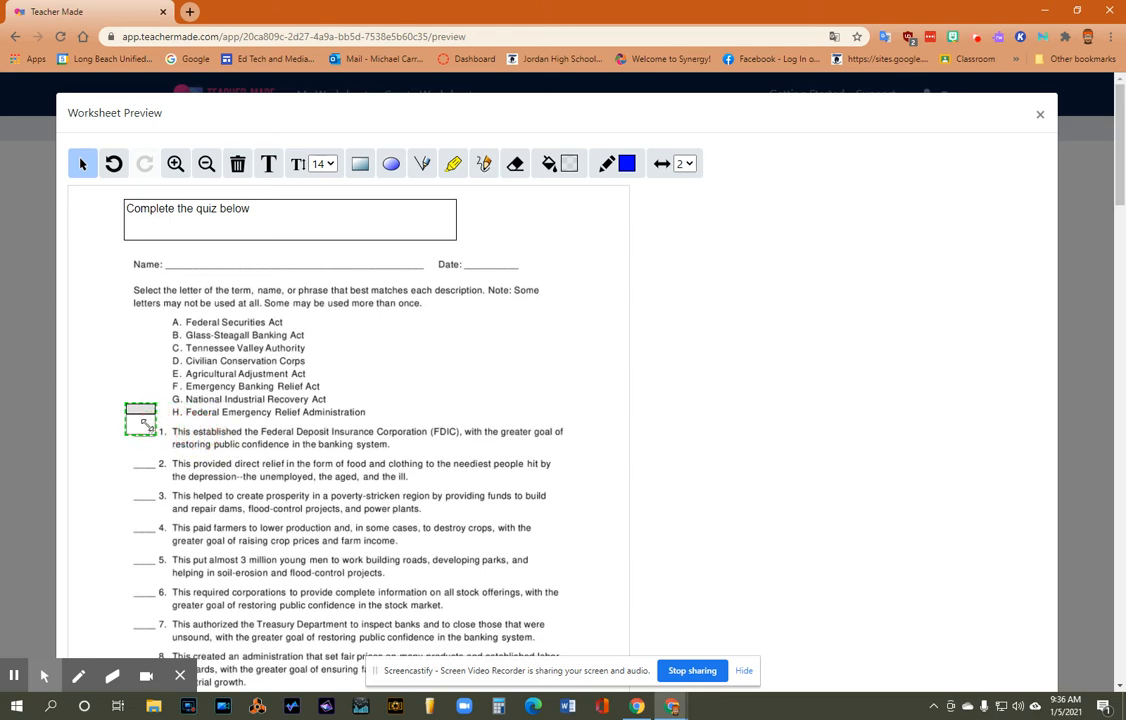
click(147, 425)
Step: Draw a straight blue line and a freehand pencil scribble in the blank area beside the list of acts
click(425, 165)
mouse_move(415, 332)
mouse_down()
mouse_move(458, 394)
mouse_move(494, 348)
mouse_up()
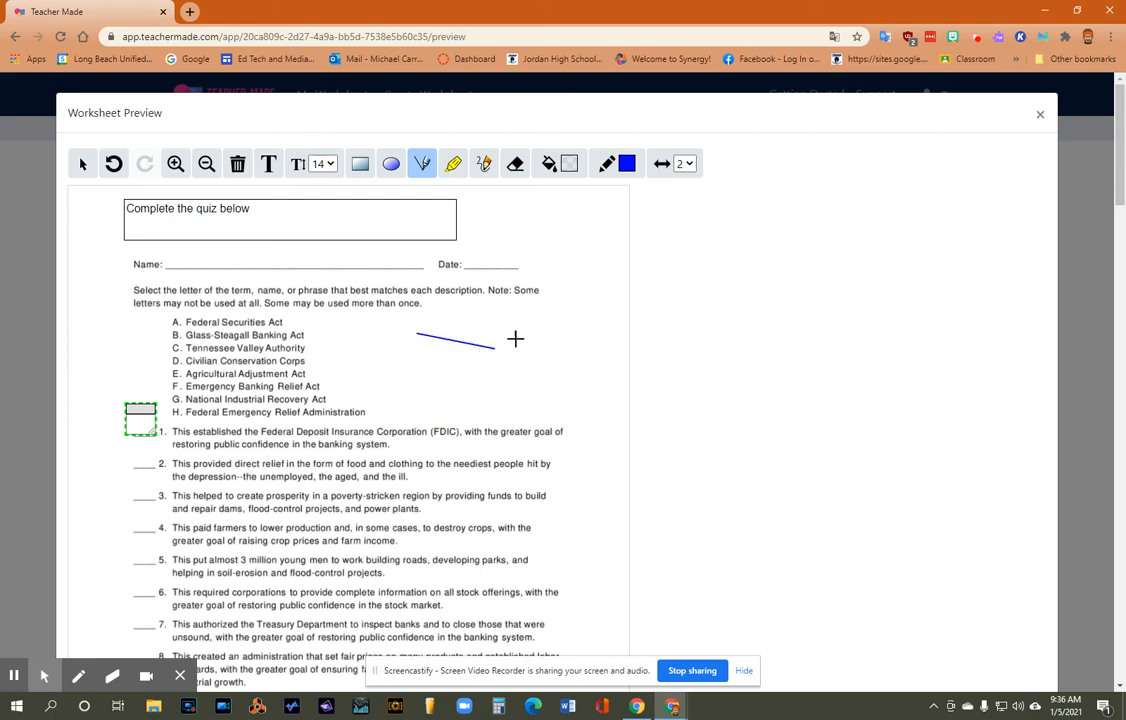
click(484, 163)
mouse_move(518, 308)
mouse_down()
mouse_move(558, 415)
mouse_move(548, 330)
mouse_move(549, 350)
mouse_up()
Step: Handwrite A and B on the answer blanks of questions 2 and 3, and close the worksheet preview
click(145, 461)
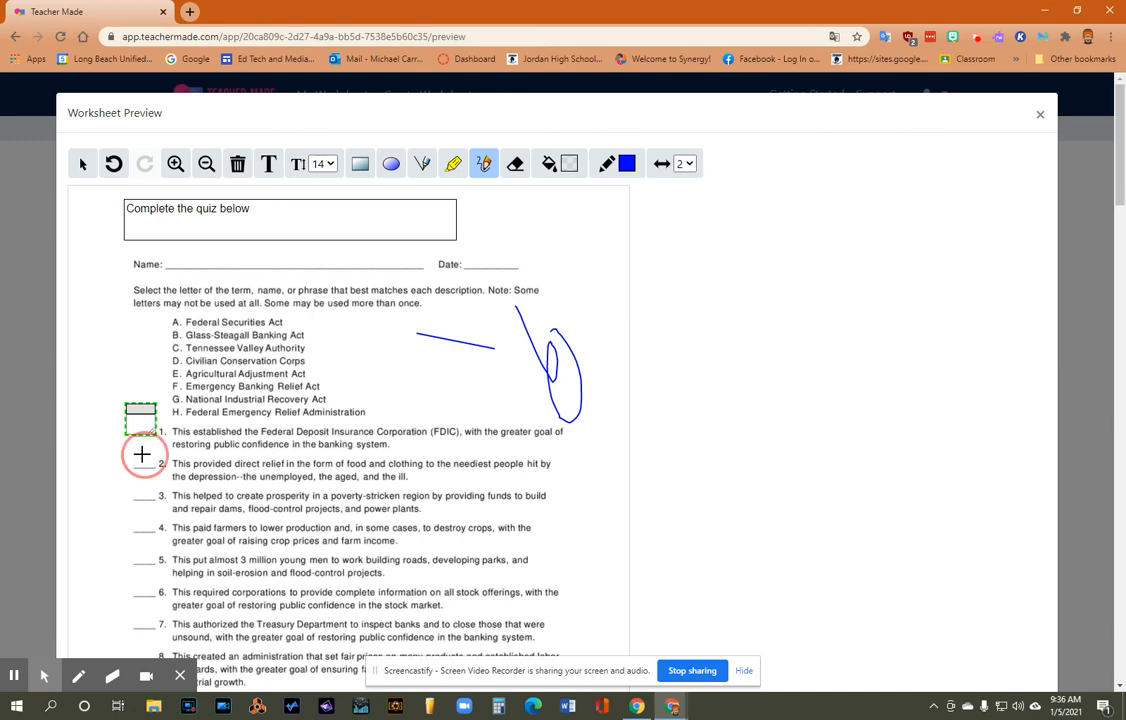
drag(144, 453, 144, 497)
click(144, 489)
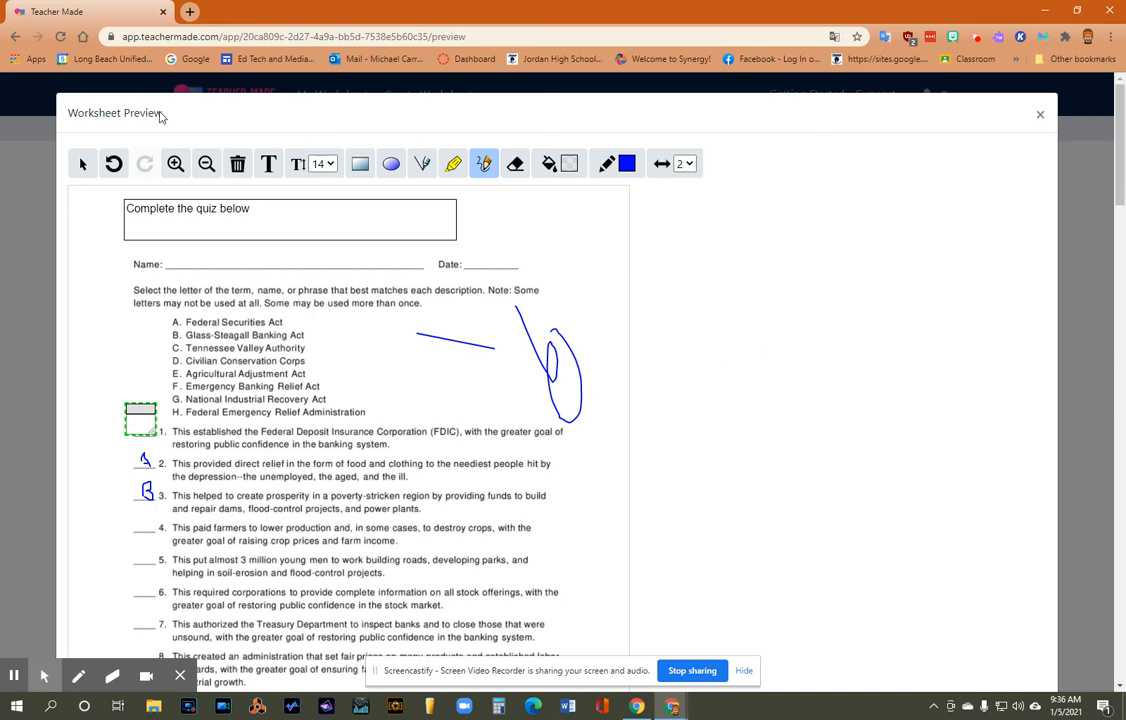
click(1040, 114)
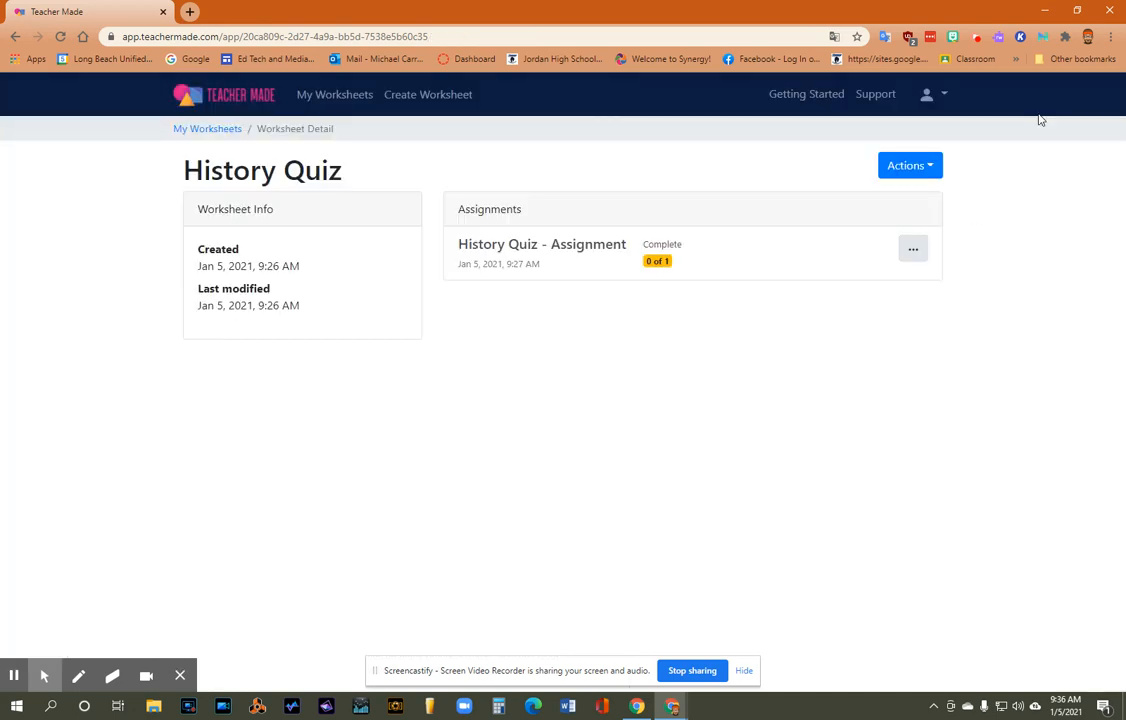
Step: View the submissions and available actions of the History Quiz assignment, and return to the worksheet list
click(663, 265)
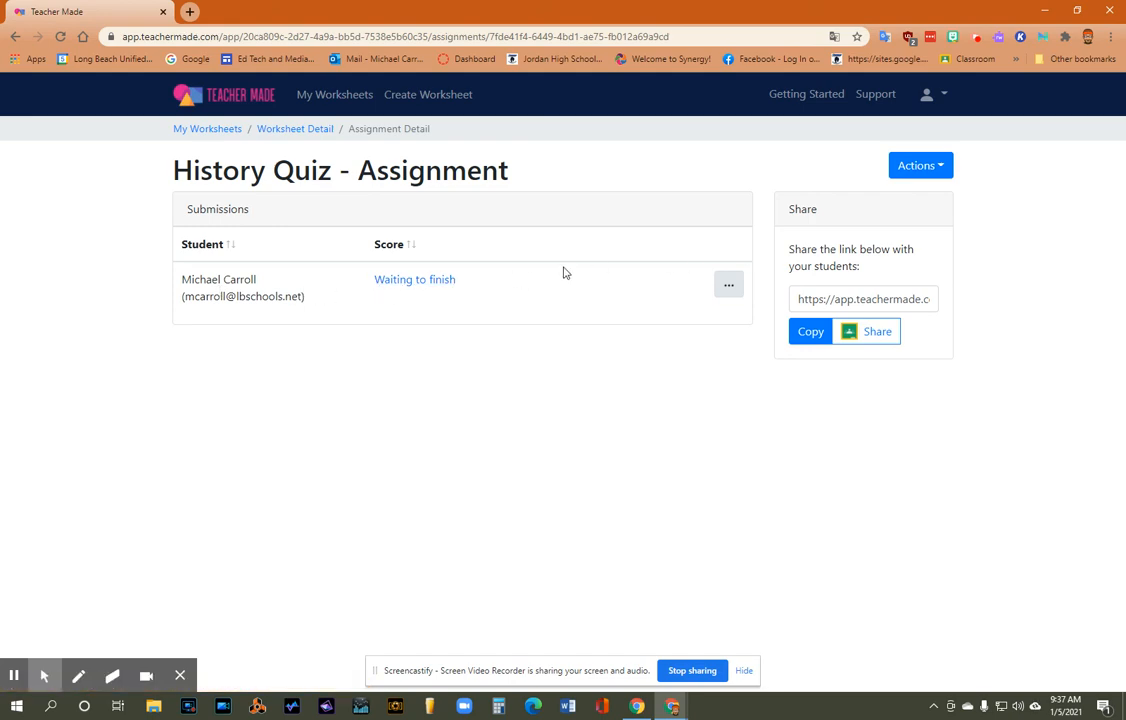
click(915, 168)
click(716, 166)
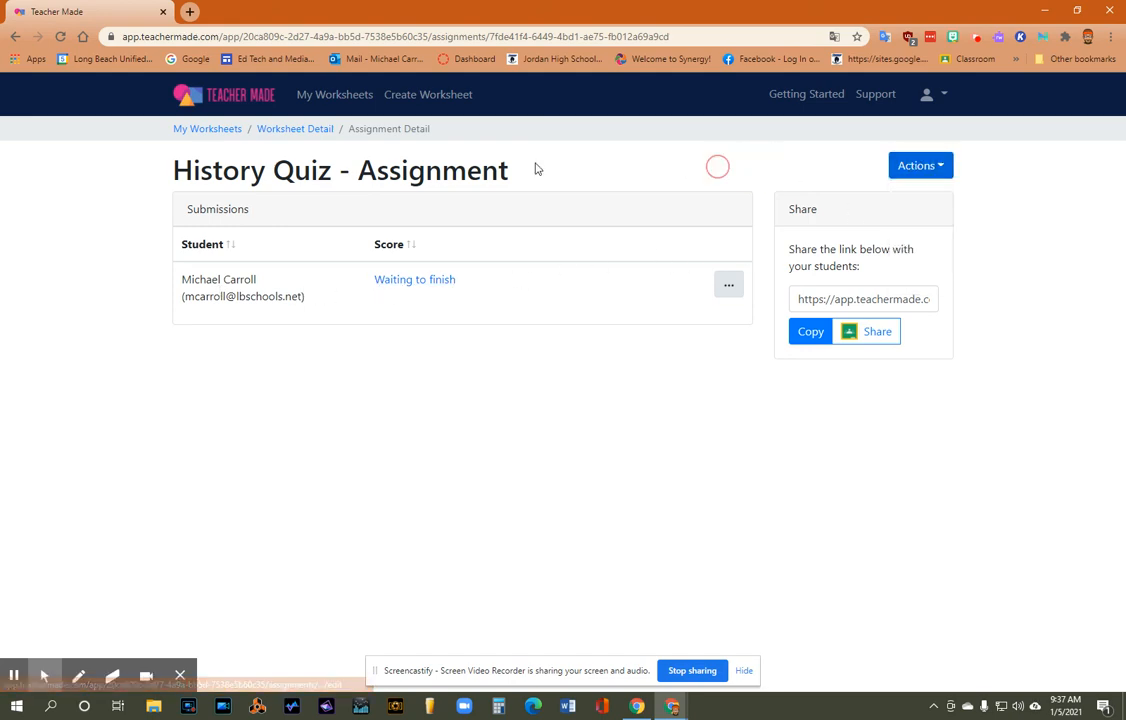
click(342, 103)
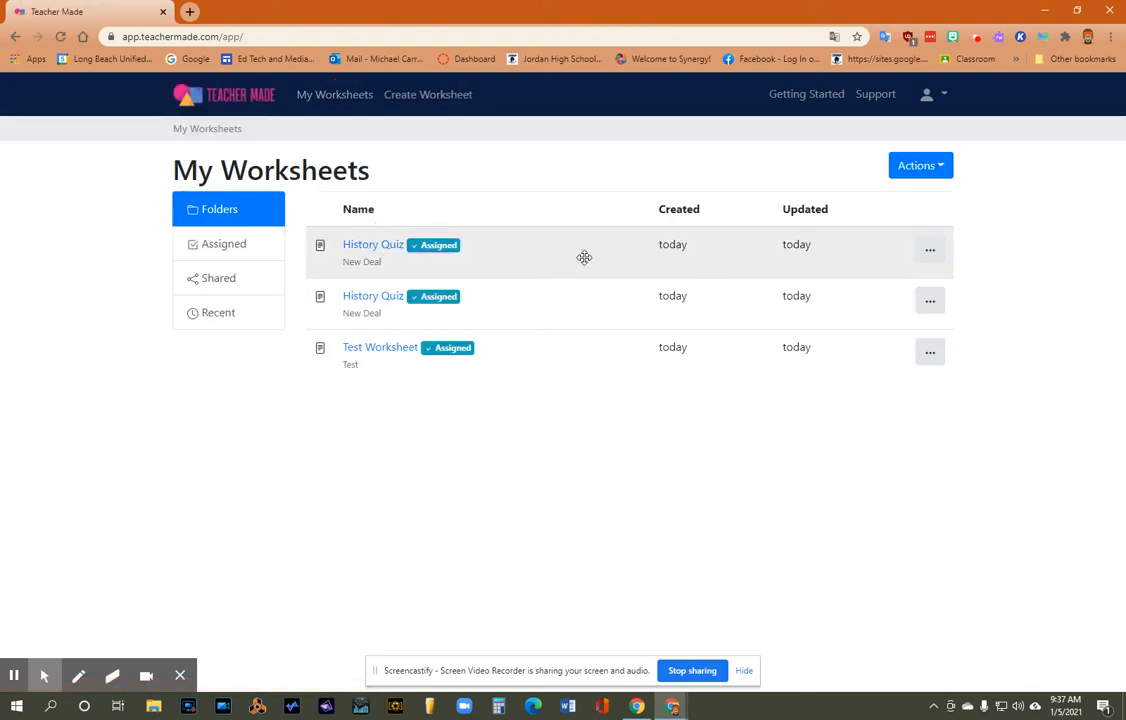
Step: Preview the first History Quiz worksheet again, look through all its pages, and close the preview
click(929, 250)
click(968, 398)
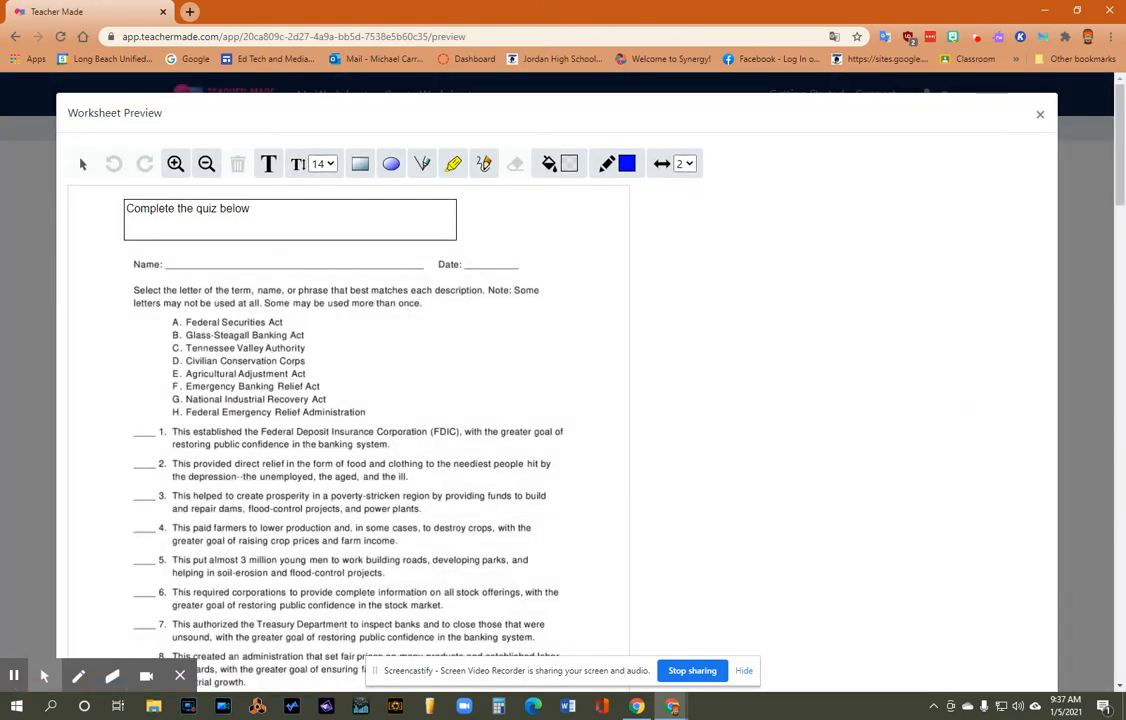
scroll(238, 265, down, 10)
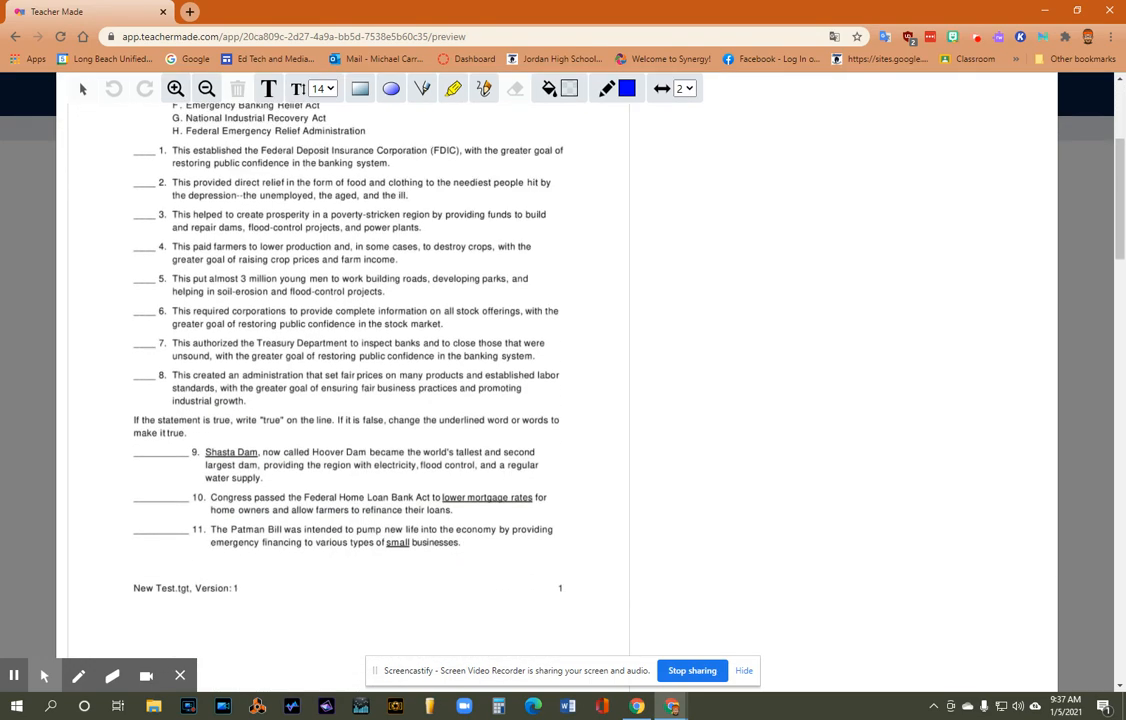
scroll(246, 277, down, 15)
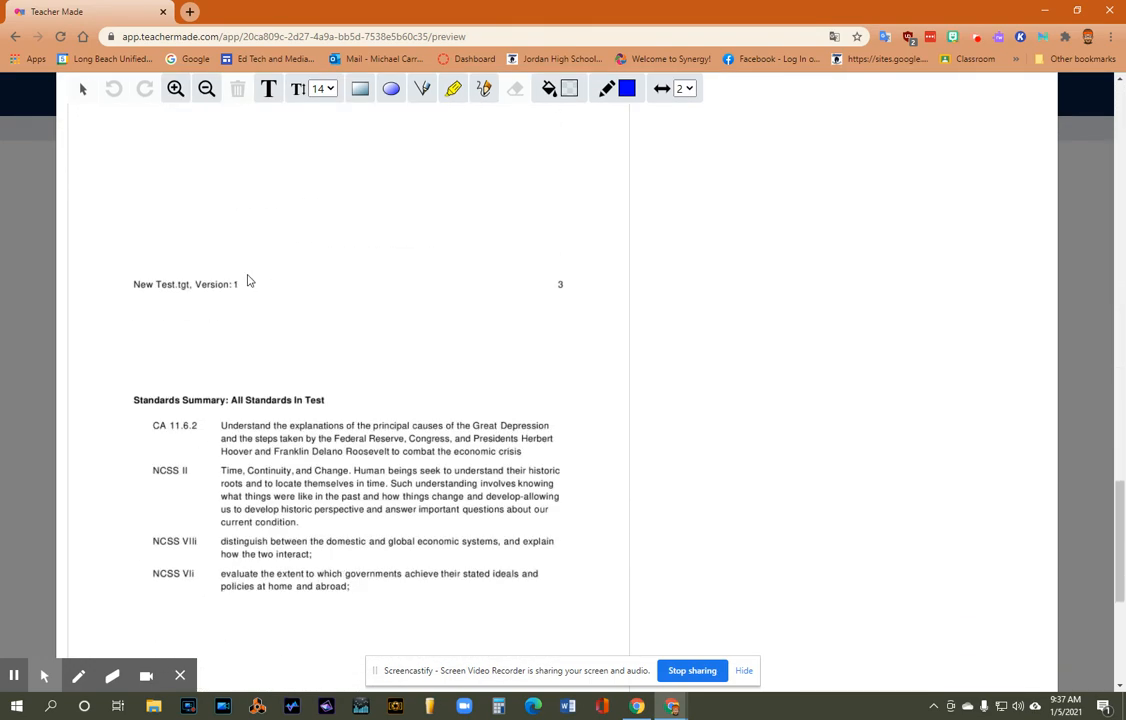
scroll(600, 329, up, 20)
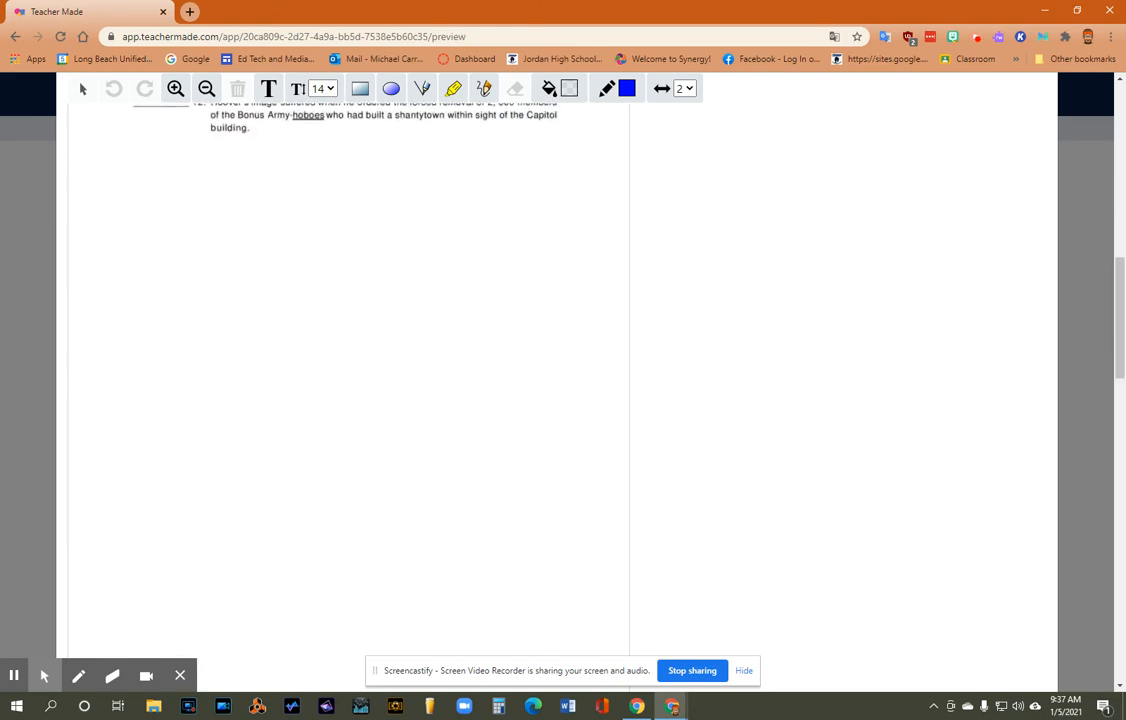
scroll(556, 390, up, 2)
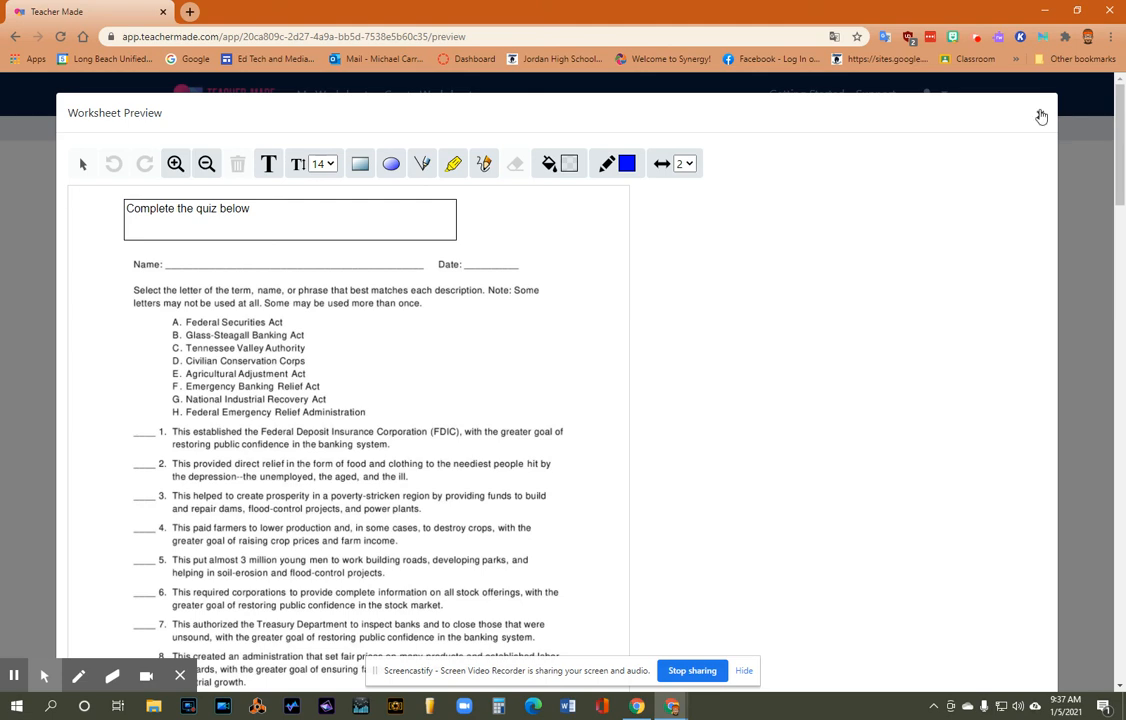
click(1041, 115)
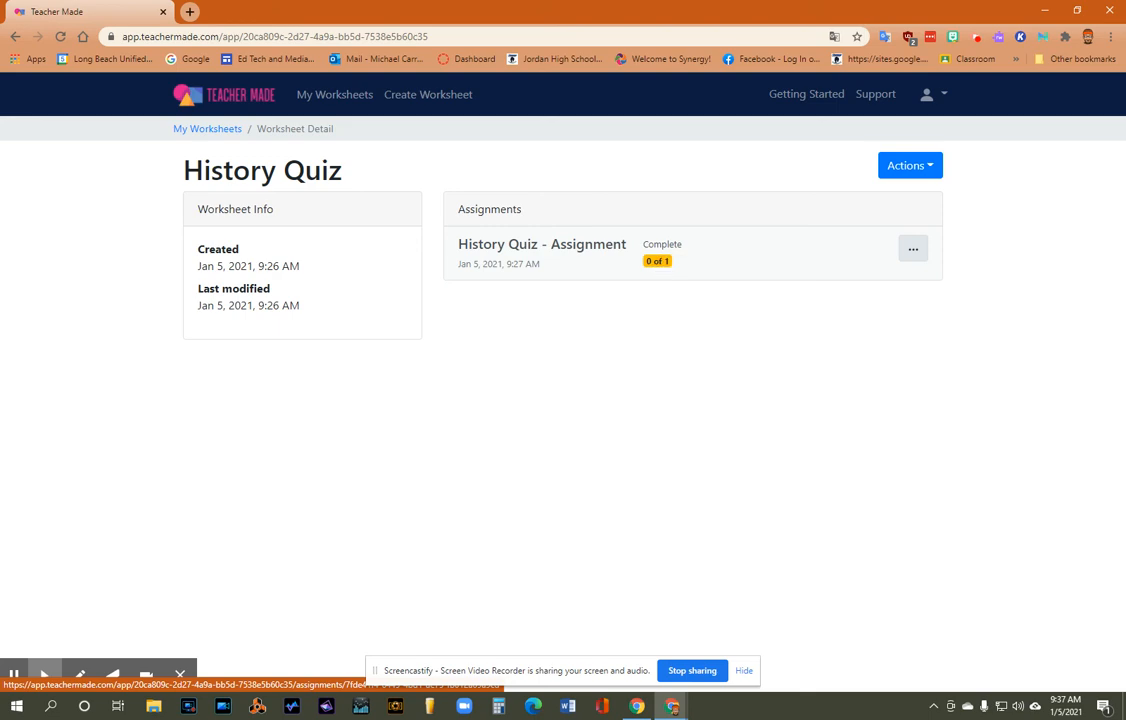
Step: Open the student's submission from the History Quiz assignment, review the submitted answers, and close the review
click(657, 261)
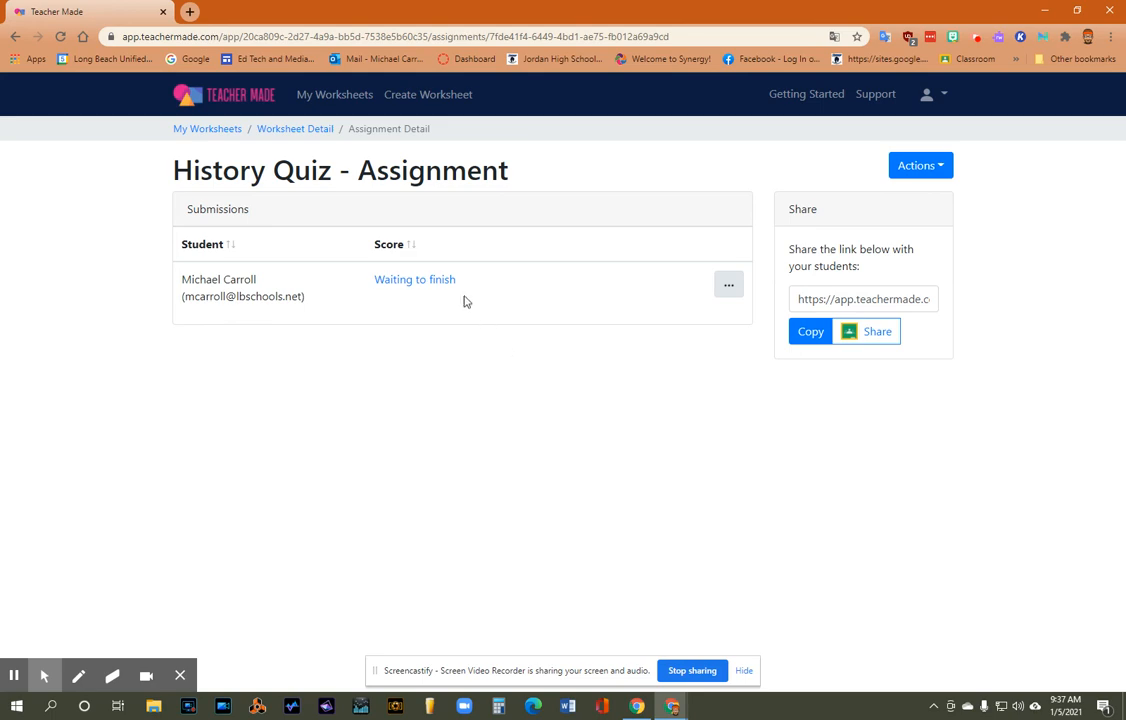
click(394, 281)
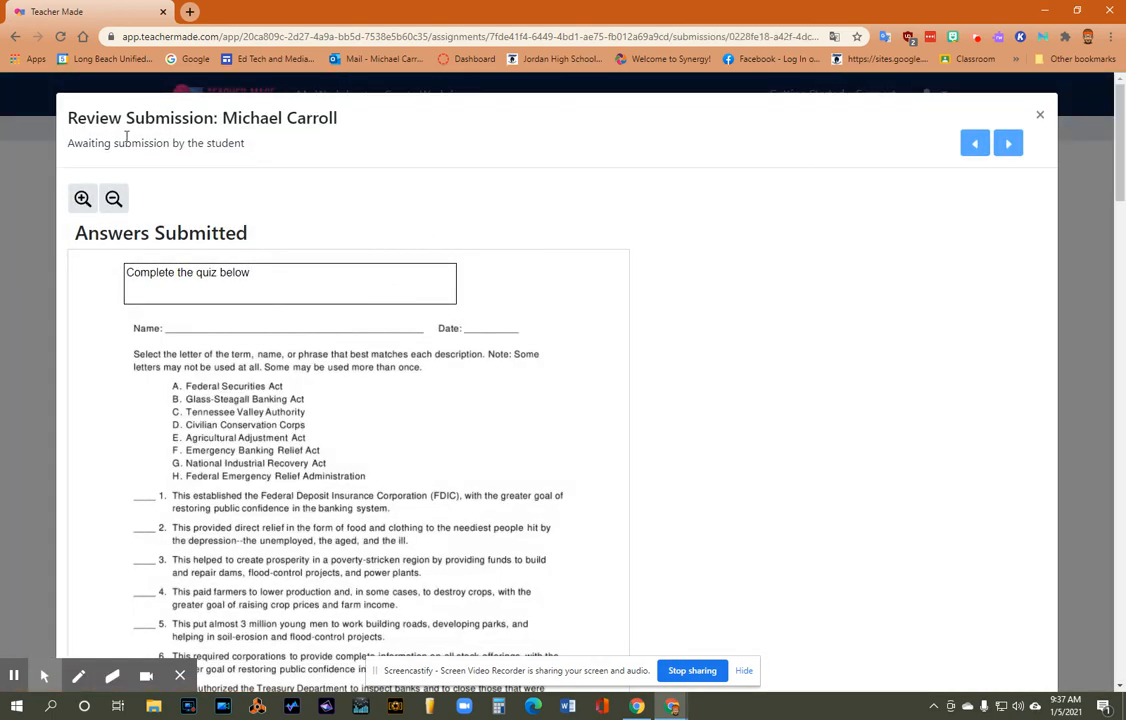
click(1040, 115)
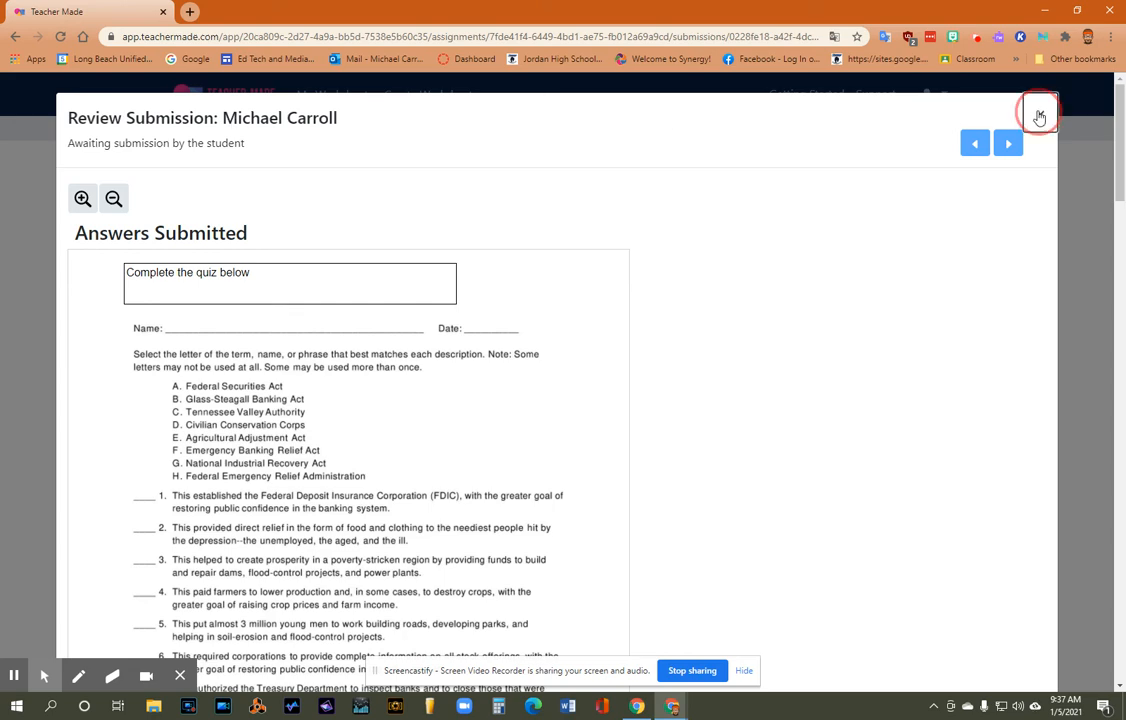